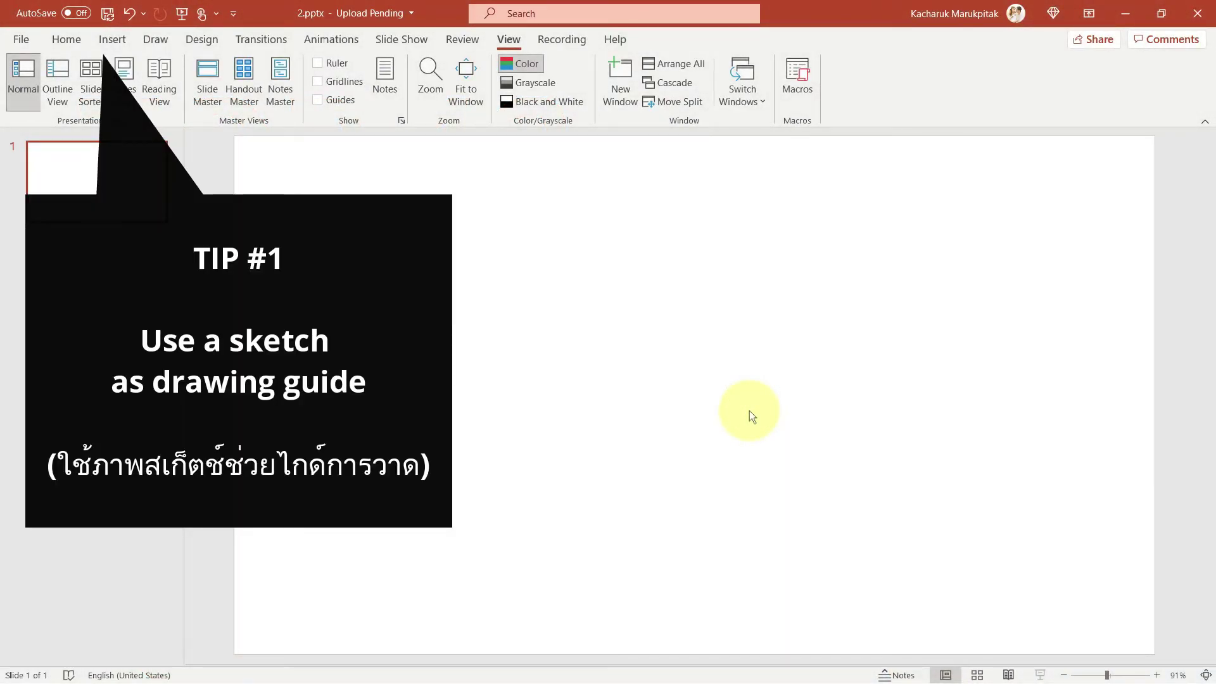
- Insert the hand-drawn flowchart sketch JPG from this computer onto the slide
click(120, 37)
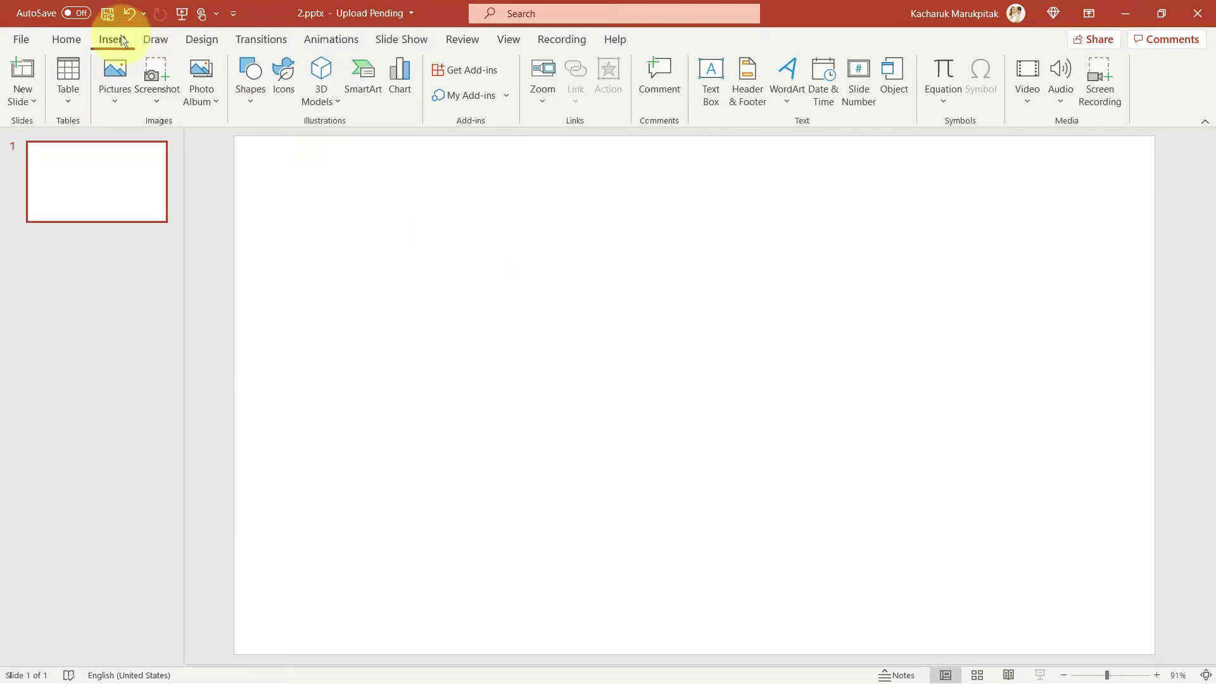
click(115, 71)
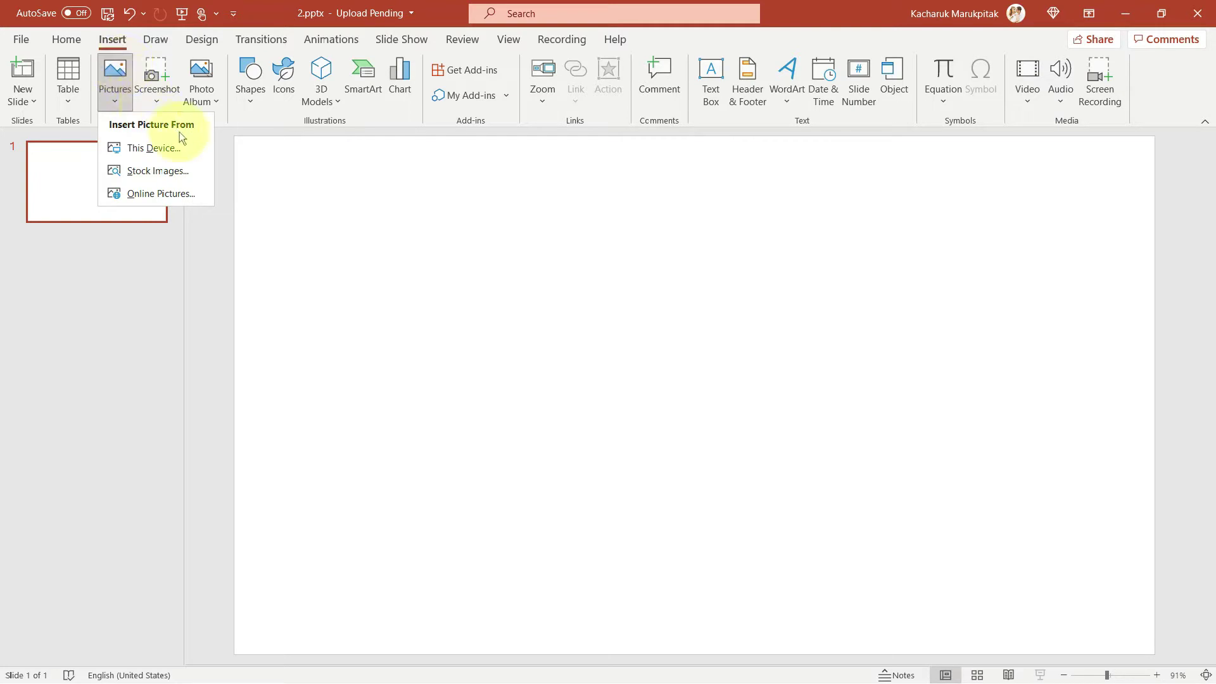
click(192, 145)
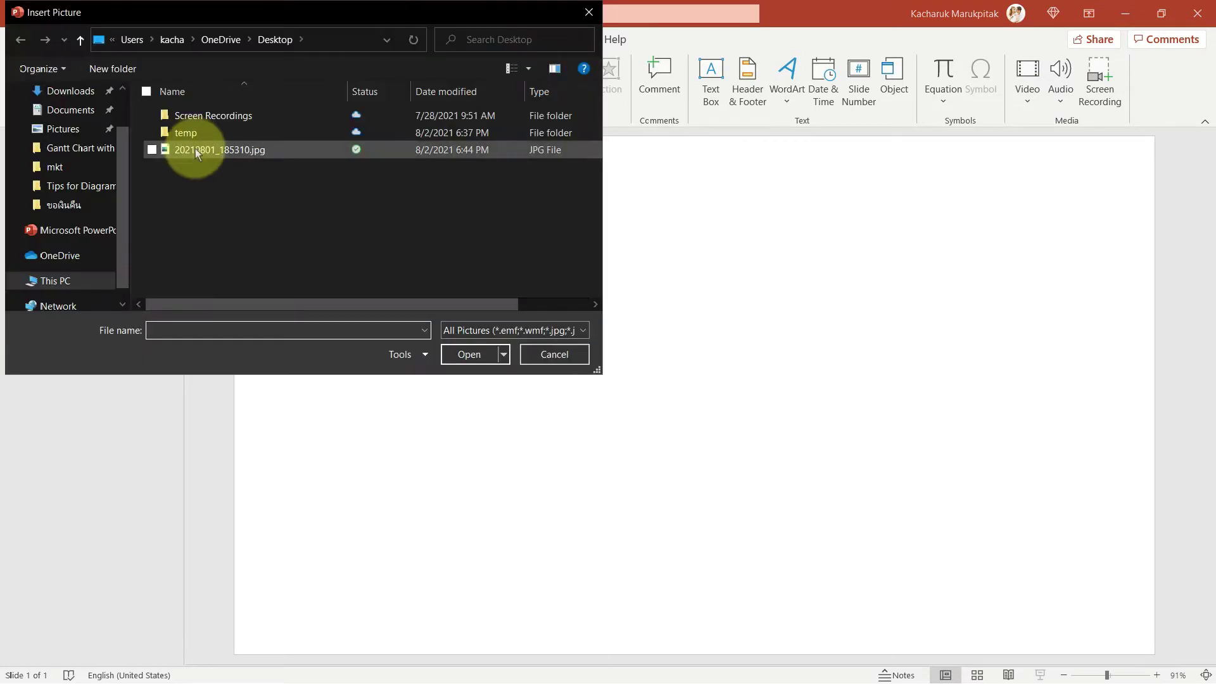
double_click(195, 149)
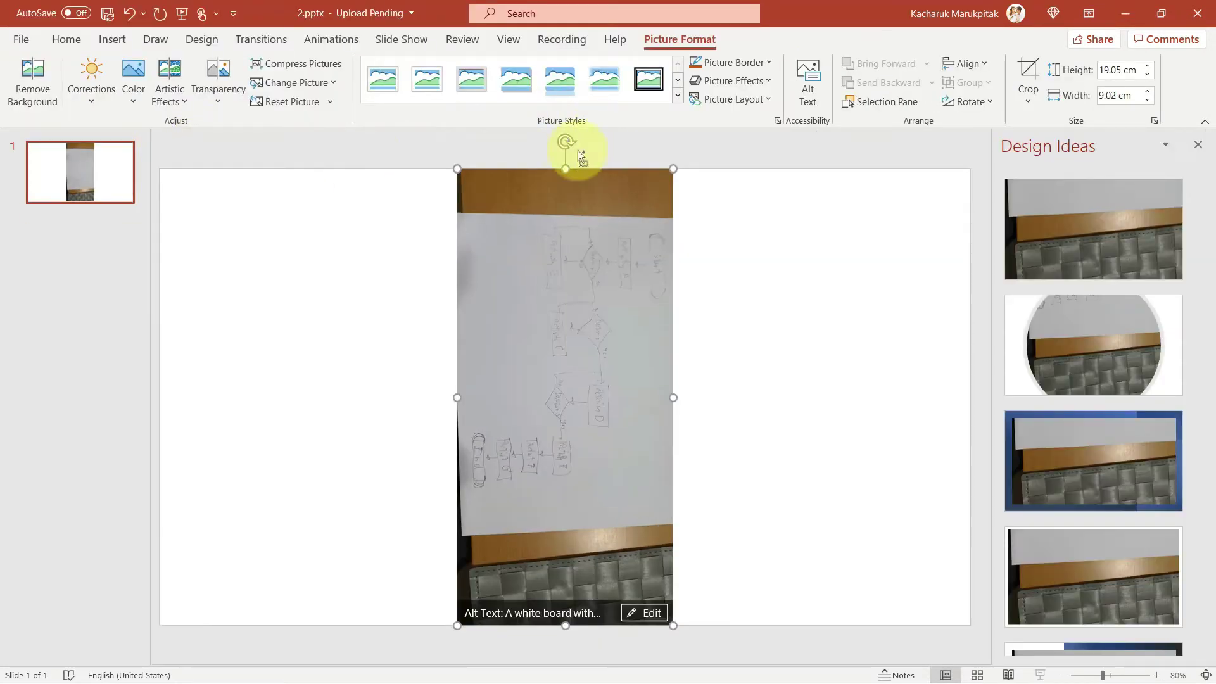
- Rotate the photo to landscape, crop its sides, and enlarge it to 27.33 × 19.36 cm
drag(578, 150, 277, 331)
click(1027, 76)
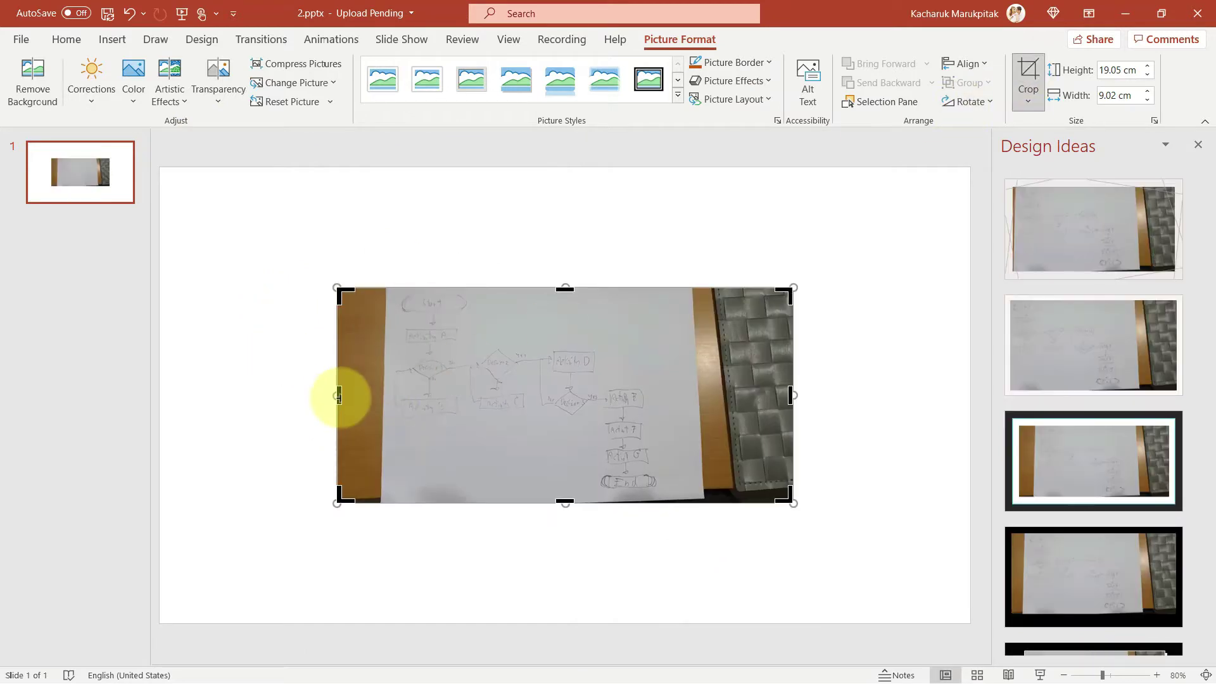
drag(339, 396, 394, 396)
drag(792, 396, 693, 395)
click(781, 332)
drag(624, 332, 457, 209)
drag(529, 383, 893, 550)
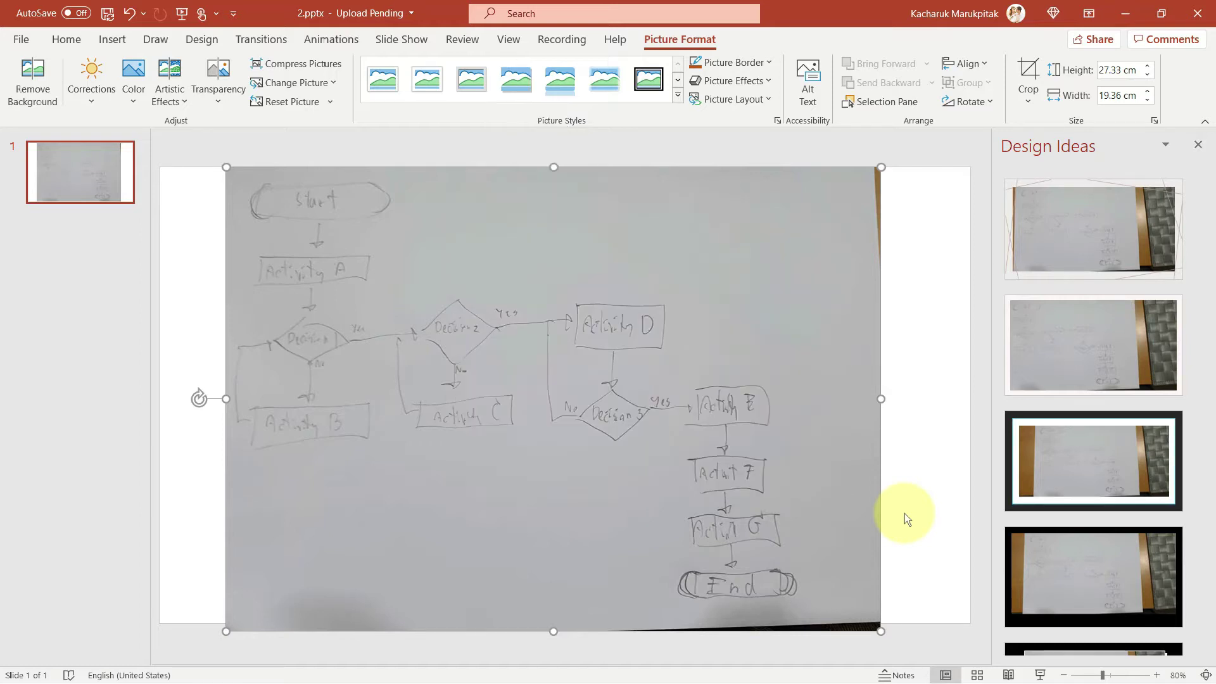
- In Grid and Guides, enable snap to grid, 2 grids per cm, grid display and smart guides
click(508, 43)
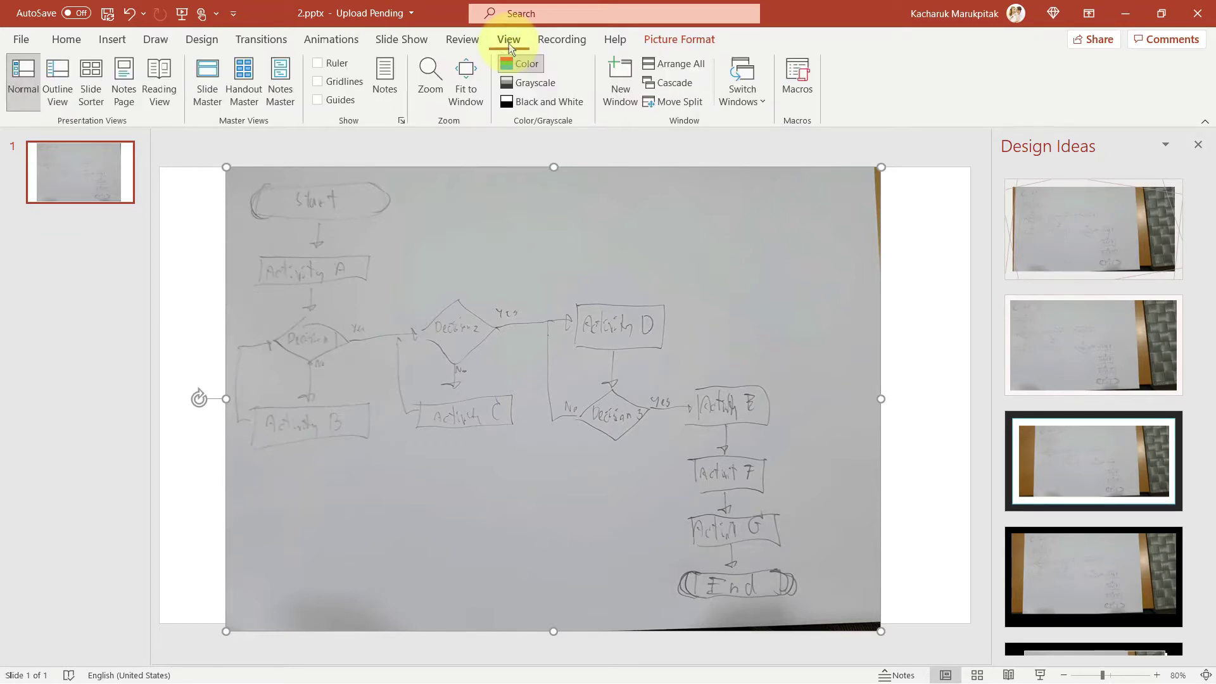
click(403, 120)
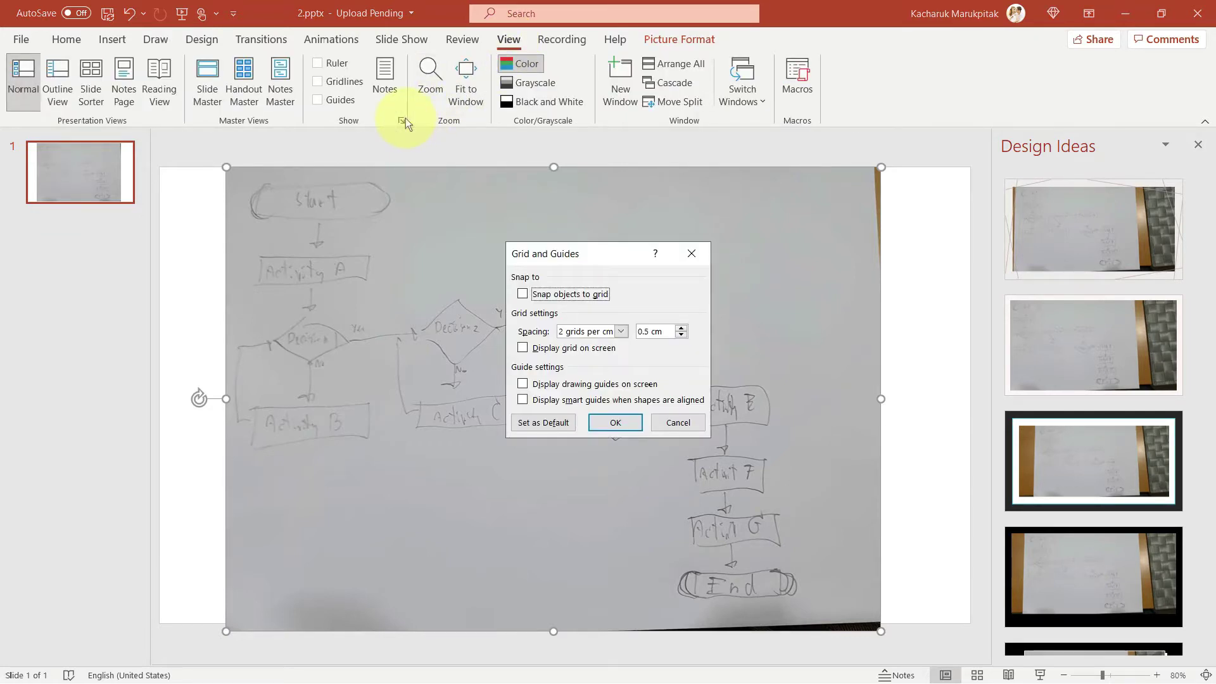
click(589, 295)
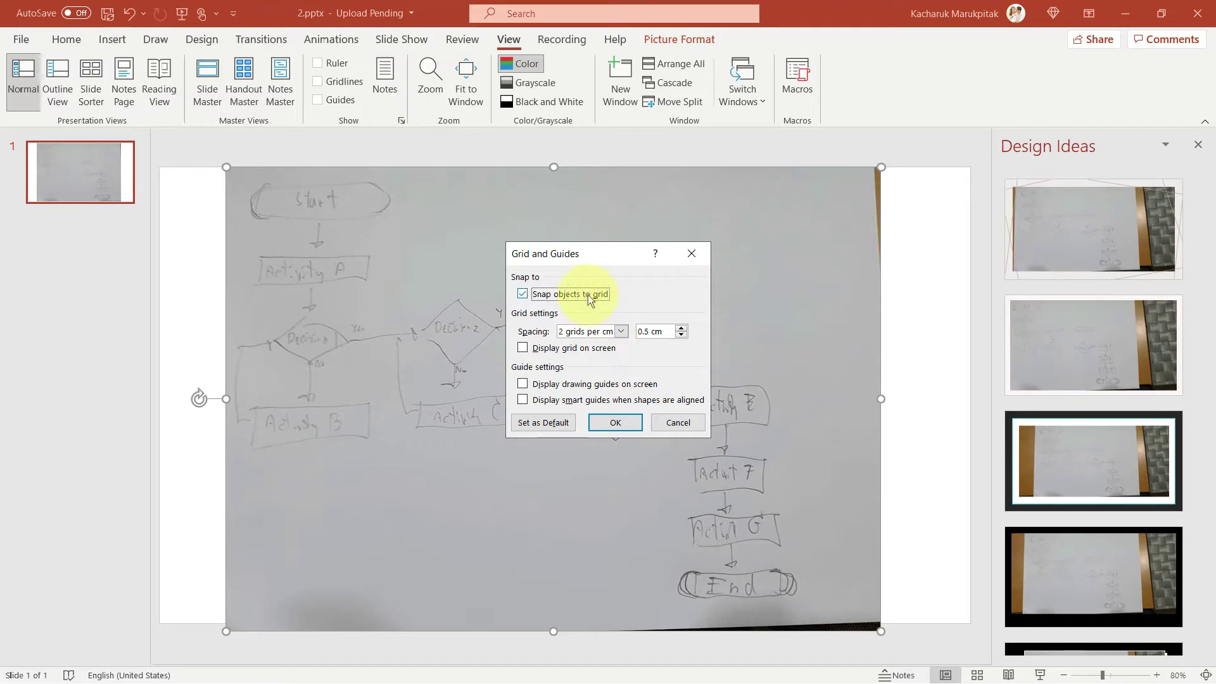
click(621, 332)
click(605, 428)
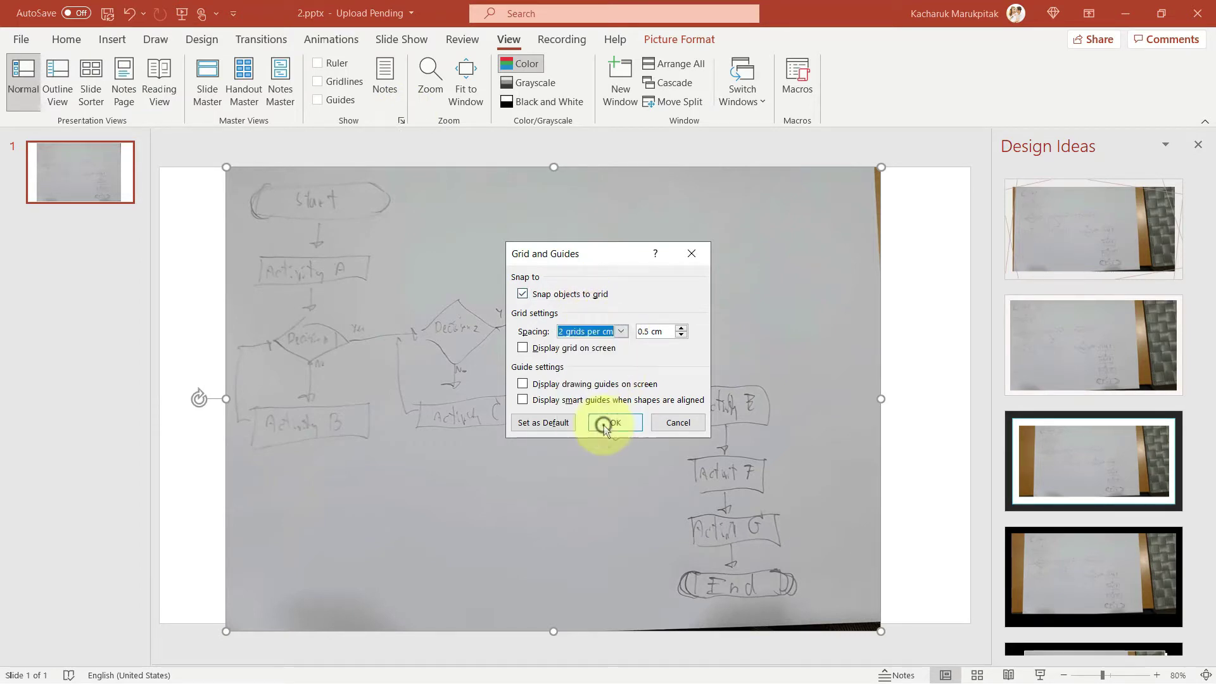
click(574, 350)
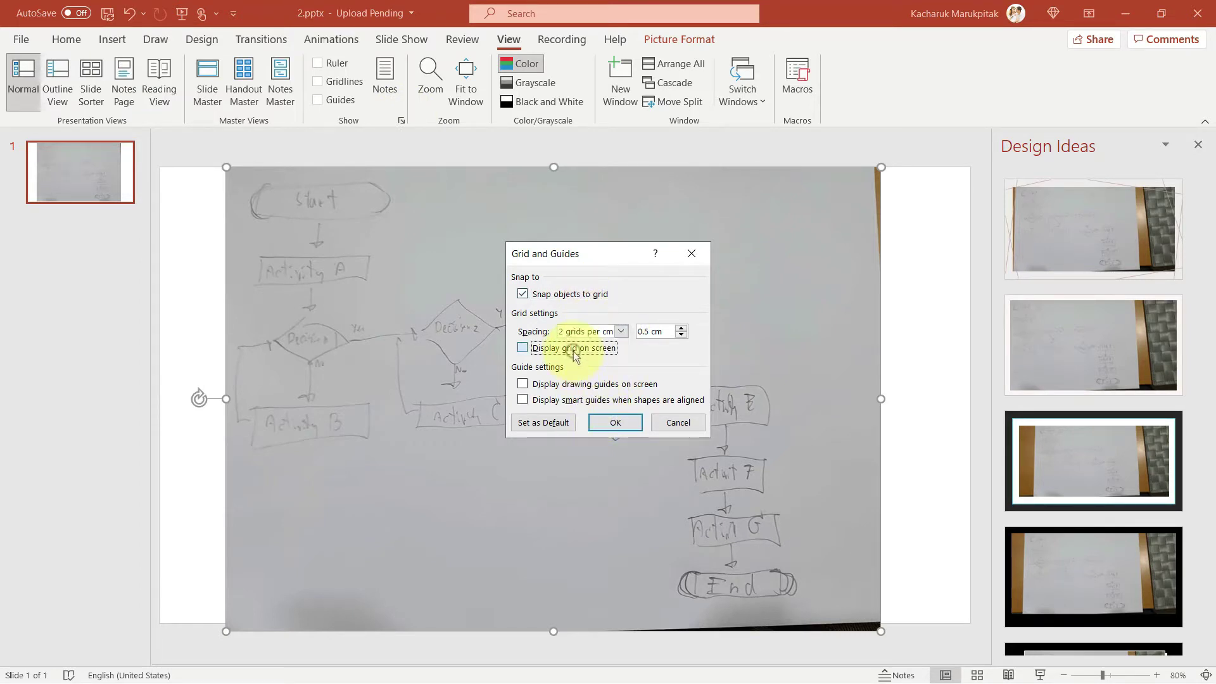
click(580, 401)
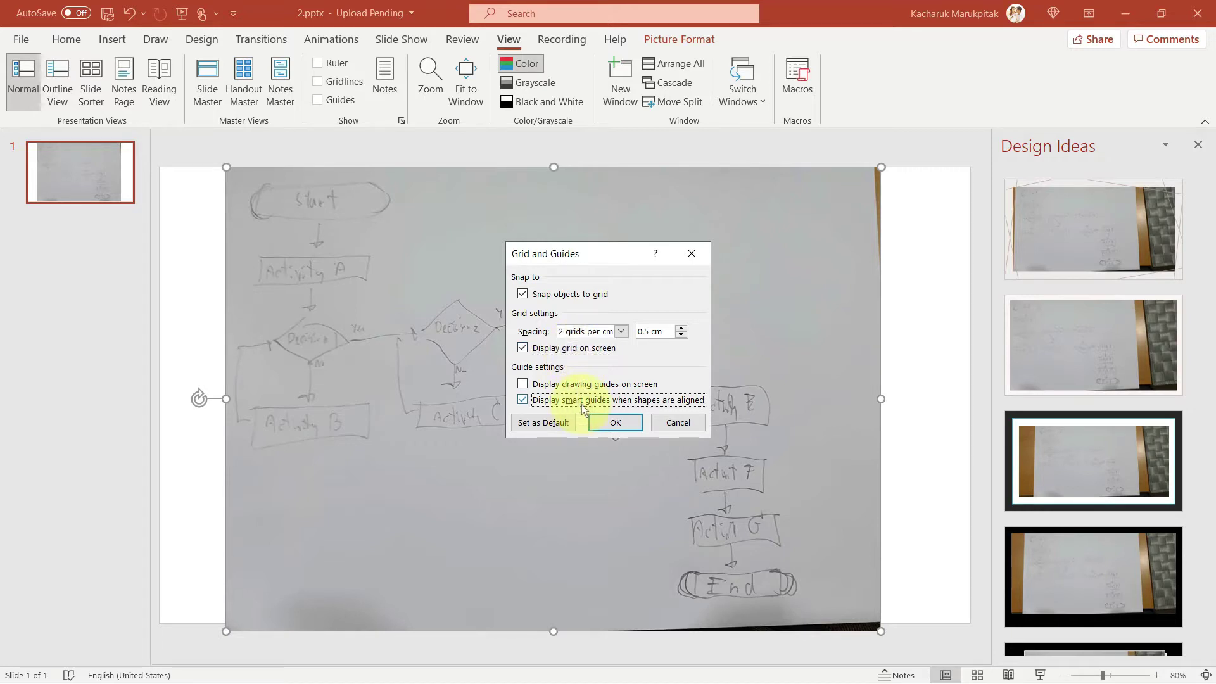
click(633, 428)
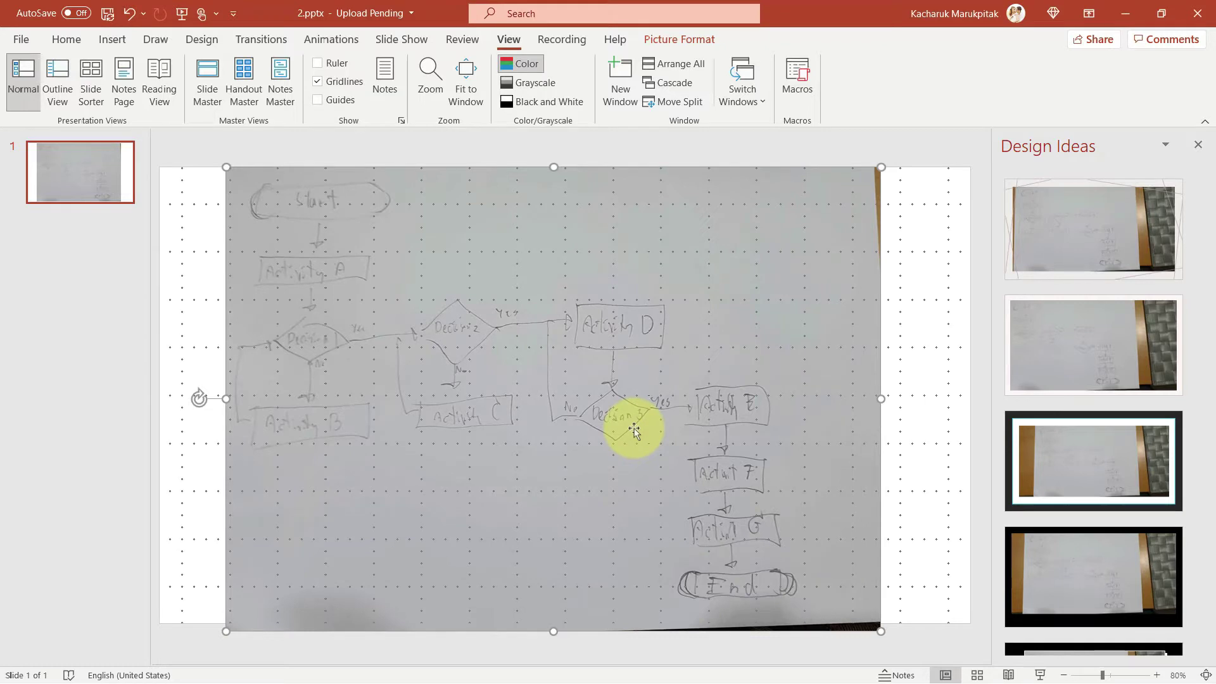
- Draw a 1.5 × 5 cm rectangle over the Start box and duplicate it straight below
click(112, 39)
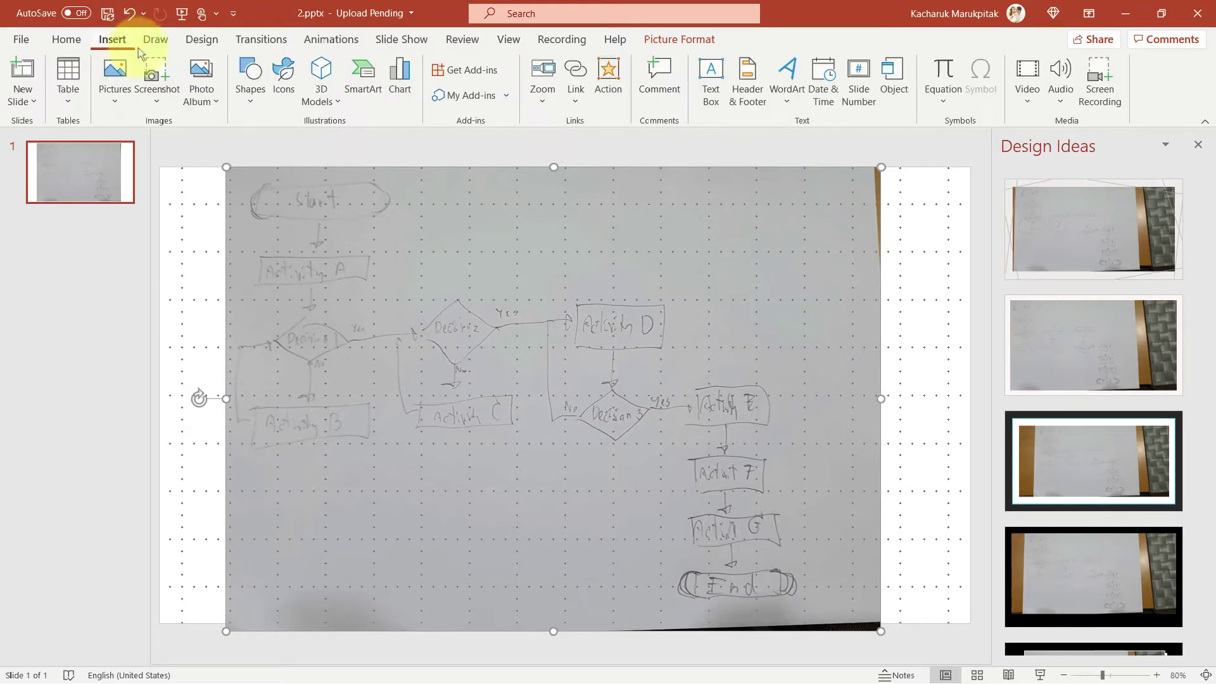
click(250, 77)
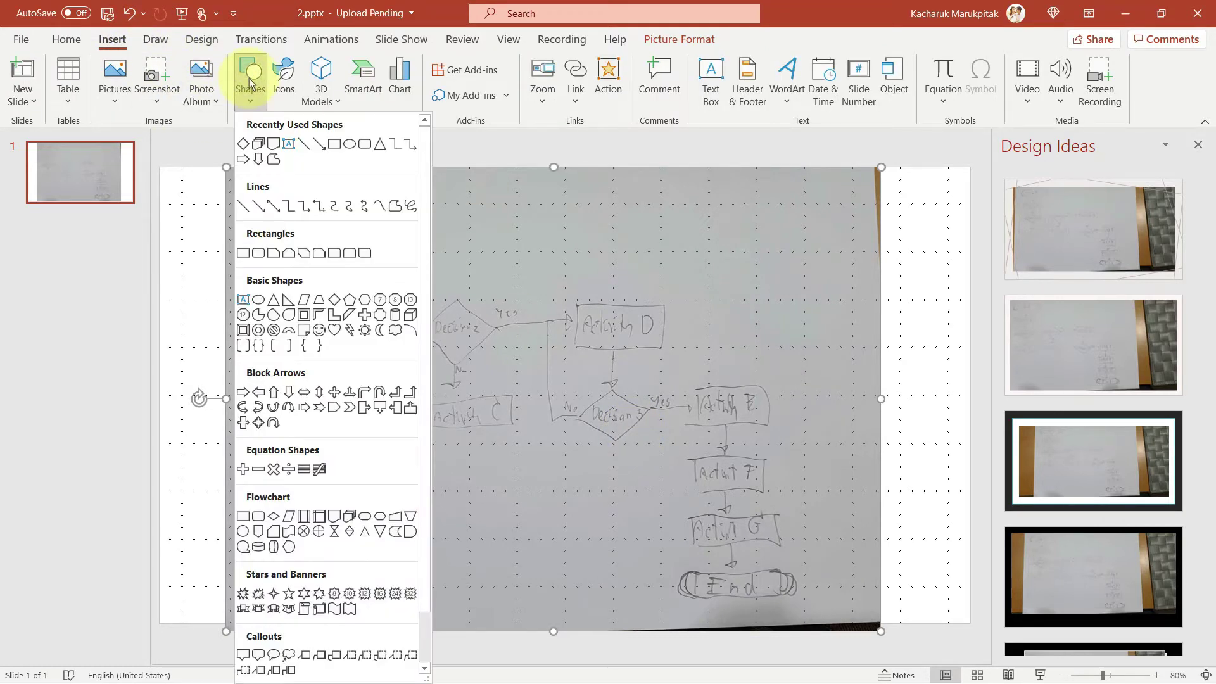
click(244, 255)
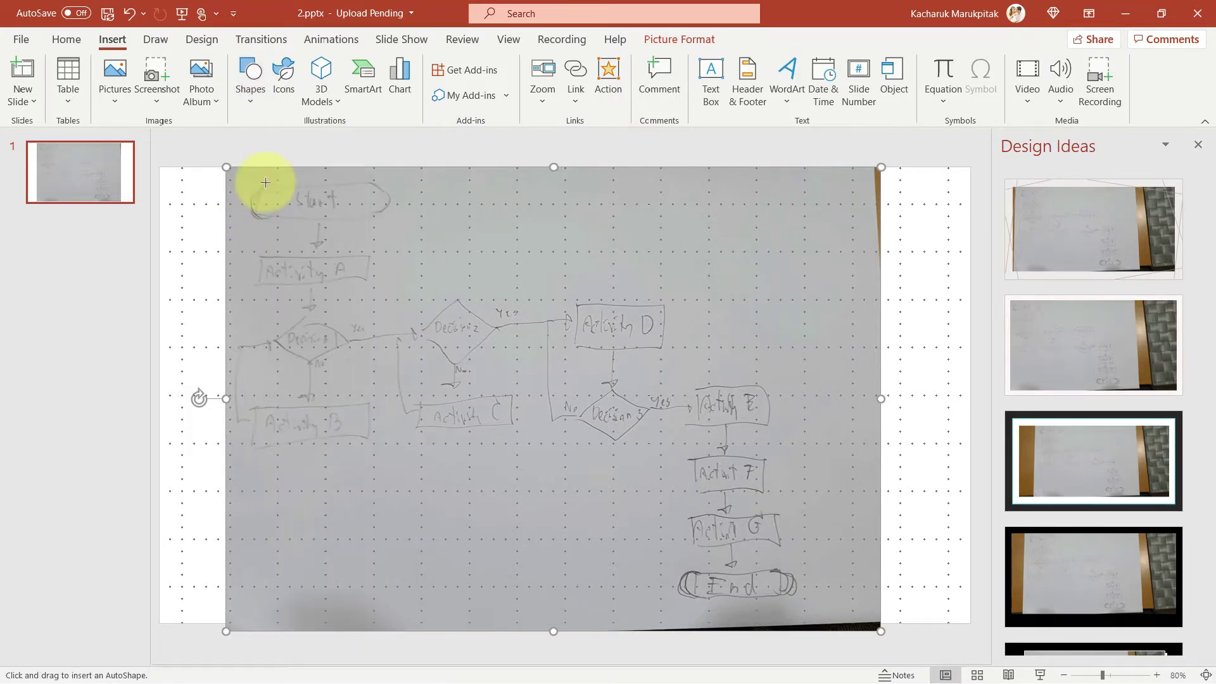
drag(260, 186, 374, 217)
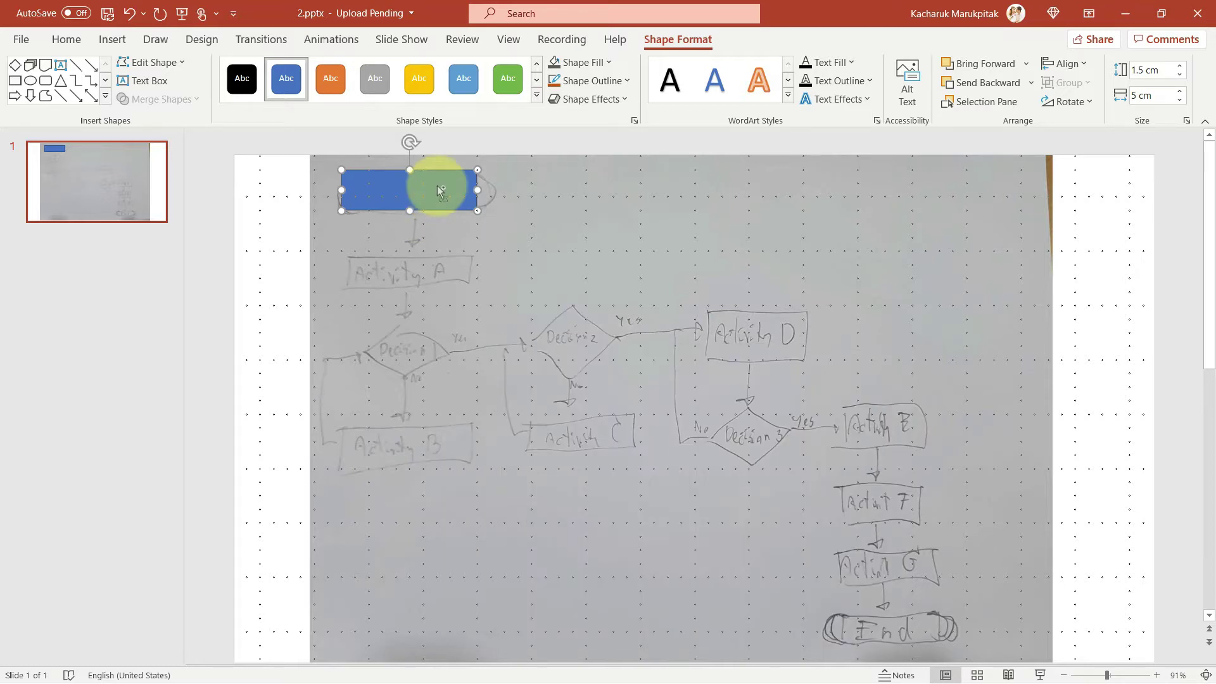
drag(432, 193, 440, 246)
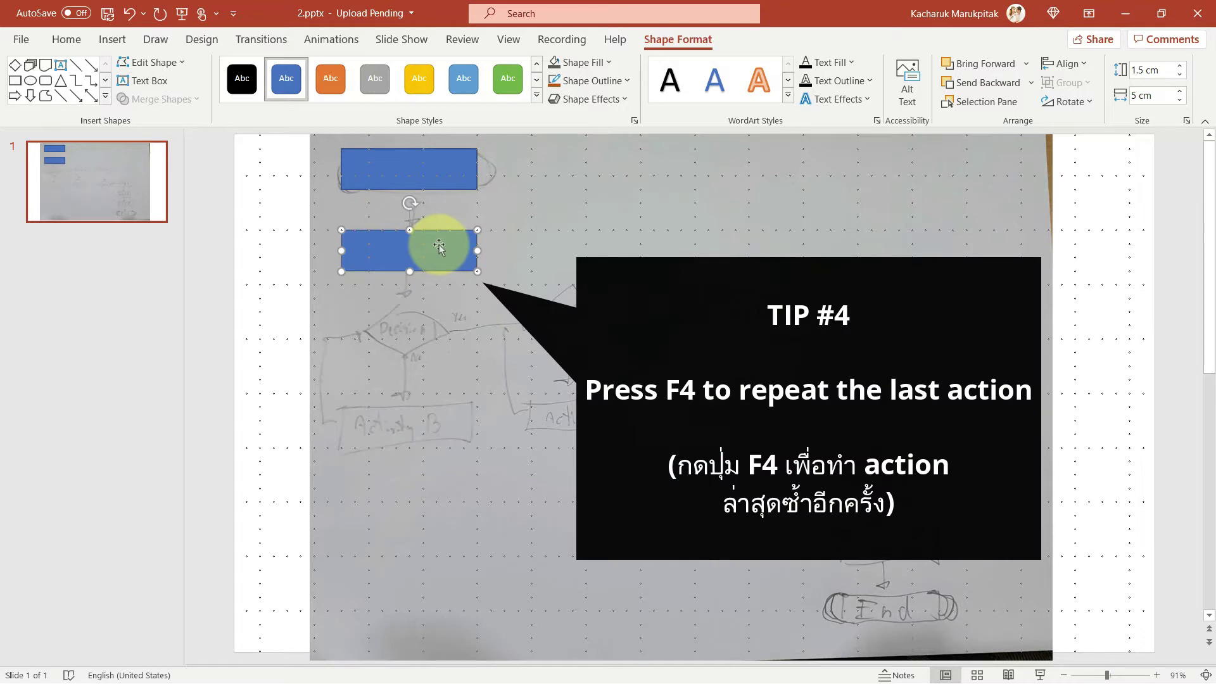
- Repeat the rectangle copies down the first column and across into three more columns
key(F4)
key(F4)
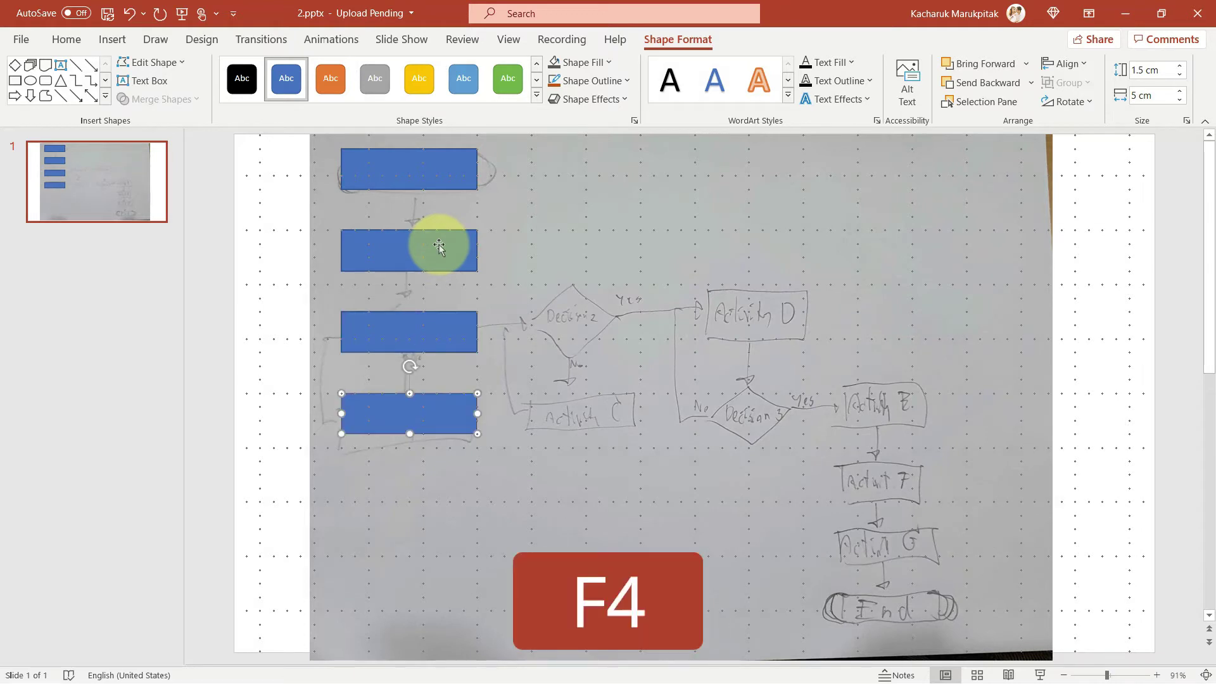
click(423, 328)
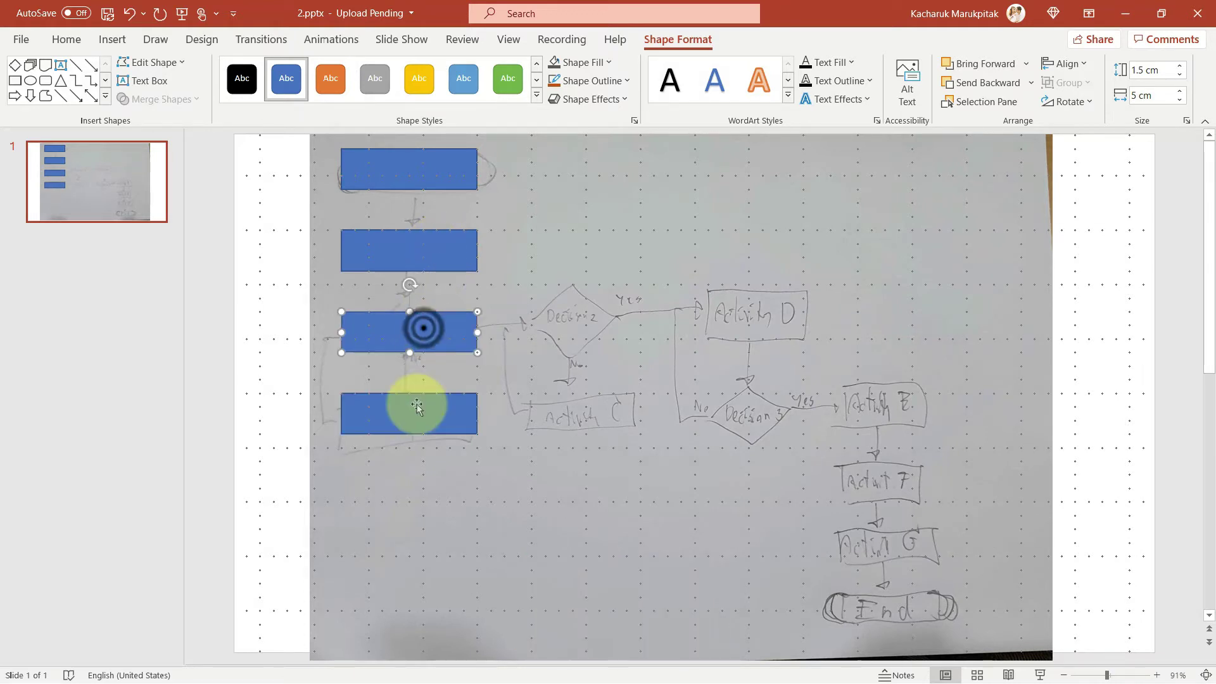
shift+click(416, 403)
drag(437, 334, 602, 336)
key(F4)
key(F4)
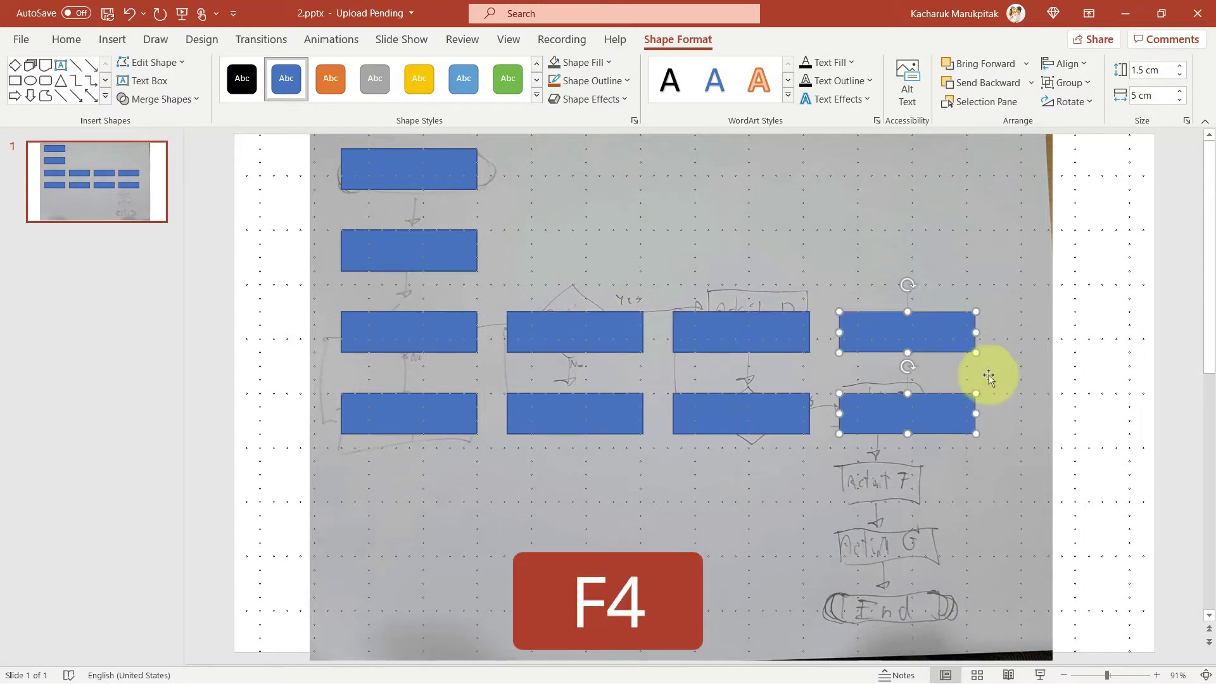
- Extend the fourth column to five rectangles deep and shift the sketch photo left
click(1099, 385)
drag(949, 416, 951, 504)
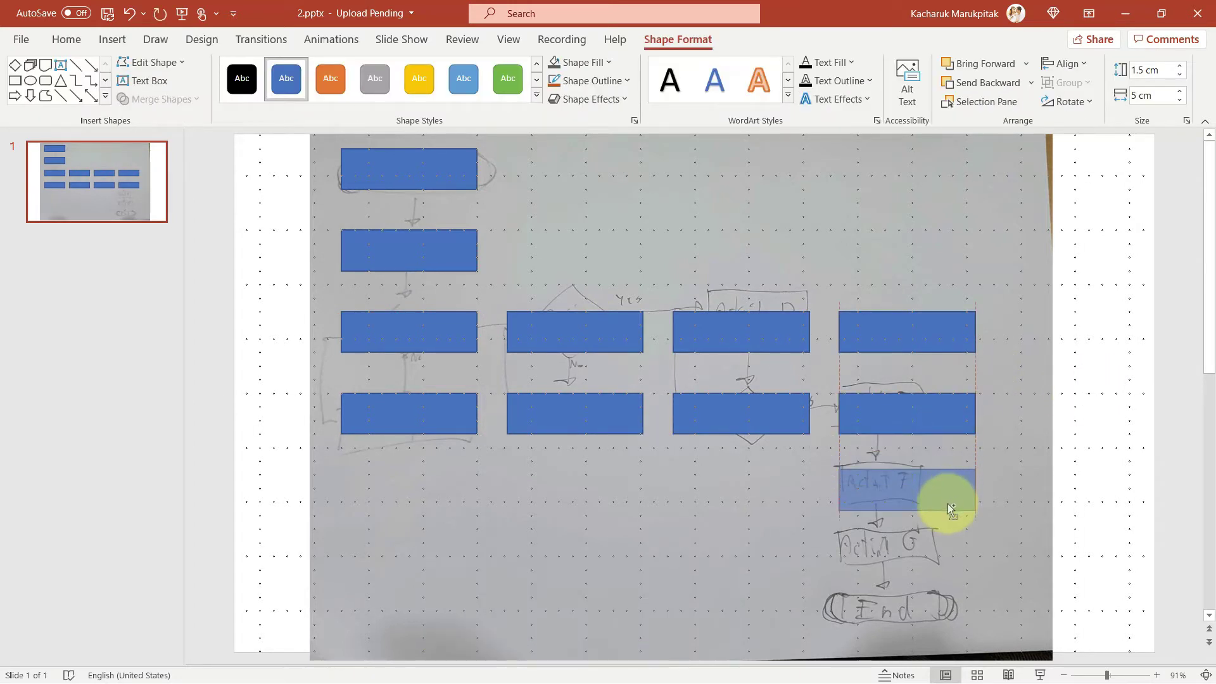
drag(947, 503, 947, 508)
key(F4)
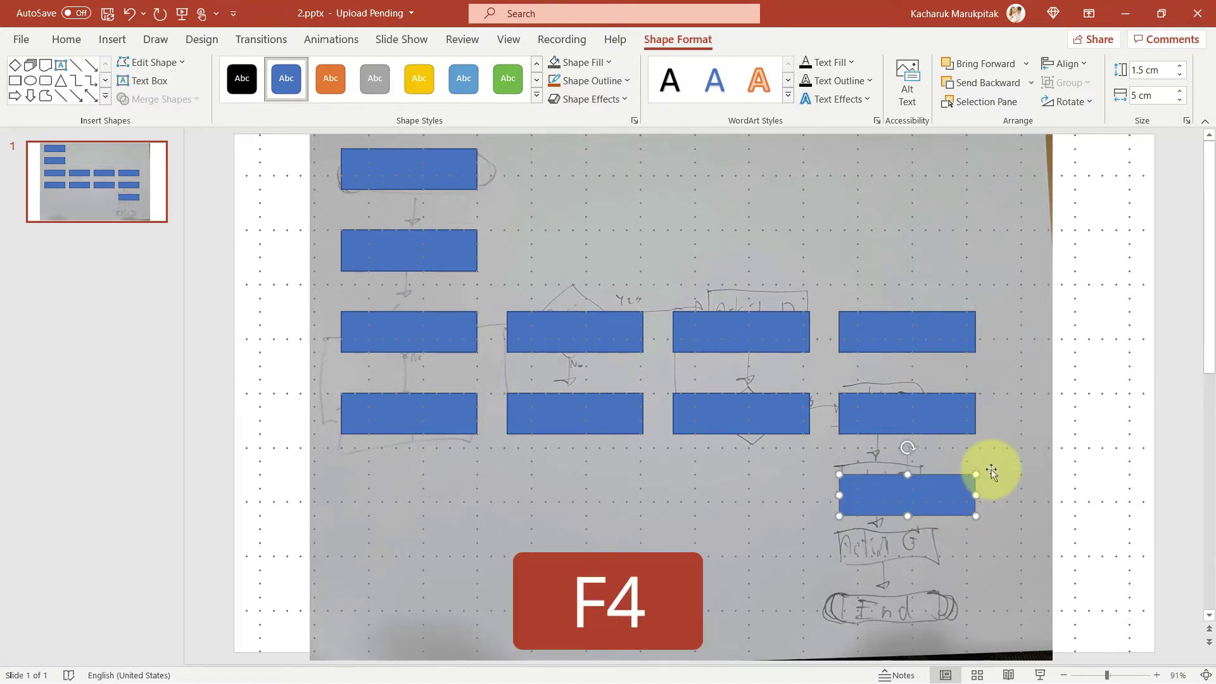
key(F4)
ctrl+scroll(1023, 467, down, 3)
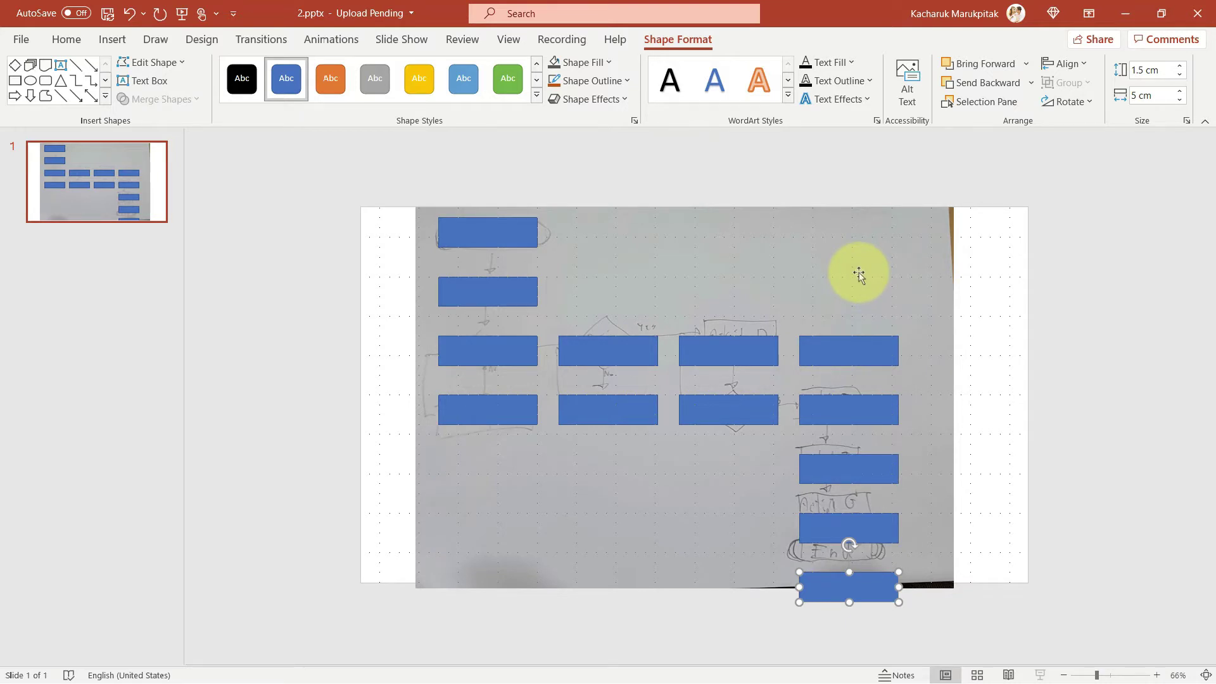
drag(859, 273, 792, 277)
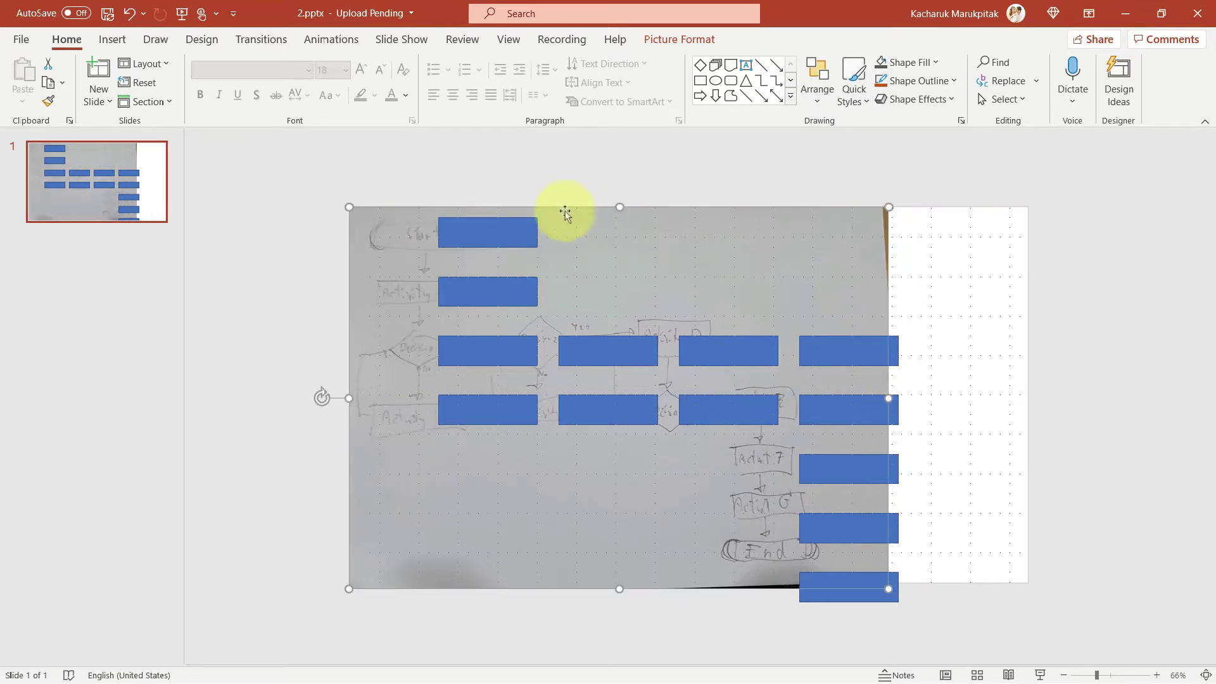
- Change the top and bottom-right rectangles to Rounded Rectangles
click(499, 249)
shift+click(821, 586)
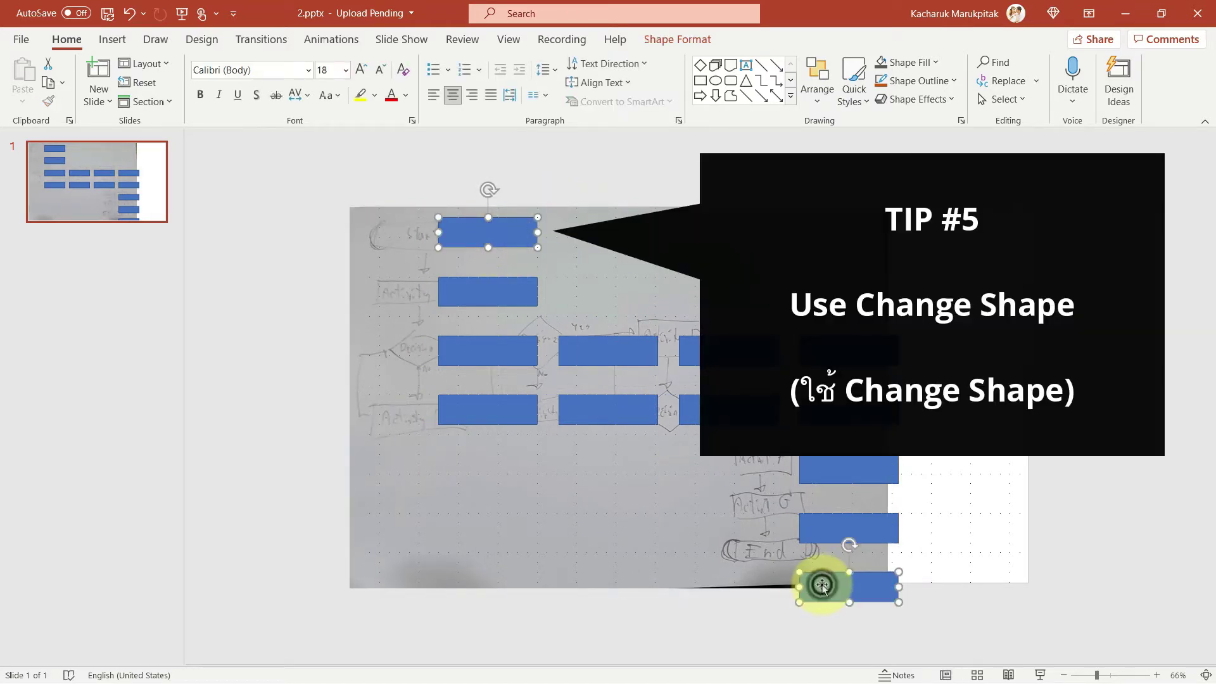
right_click(821, 581)
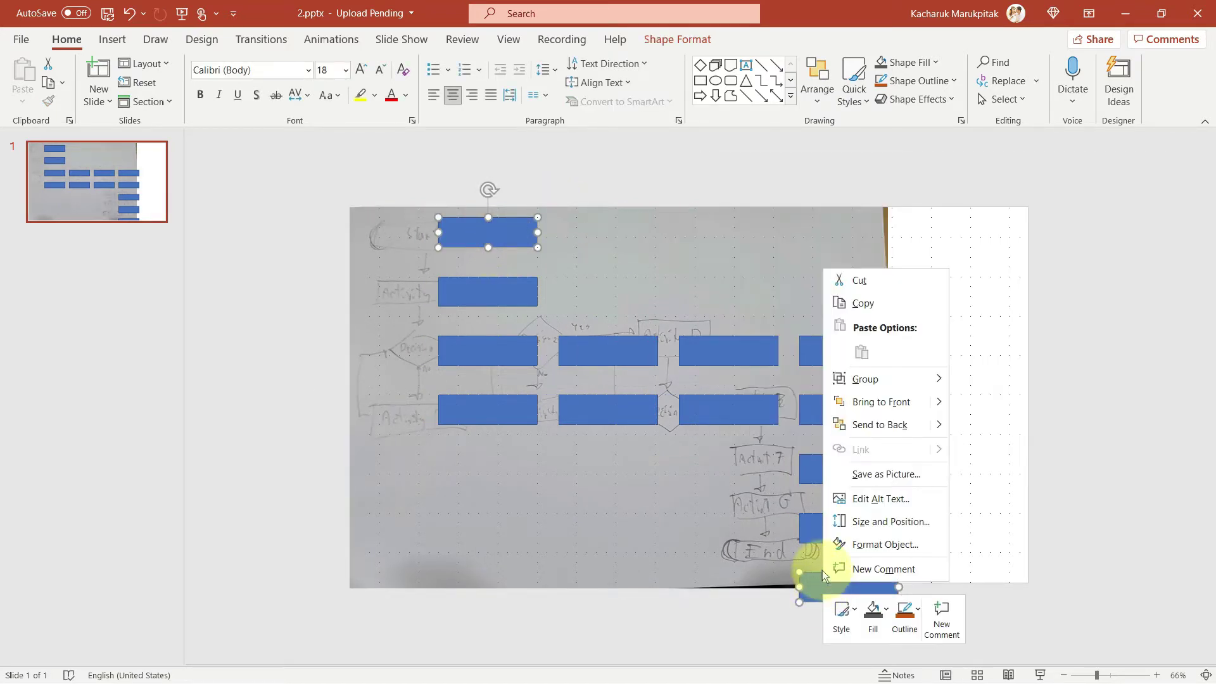
click(708, 43)
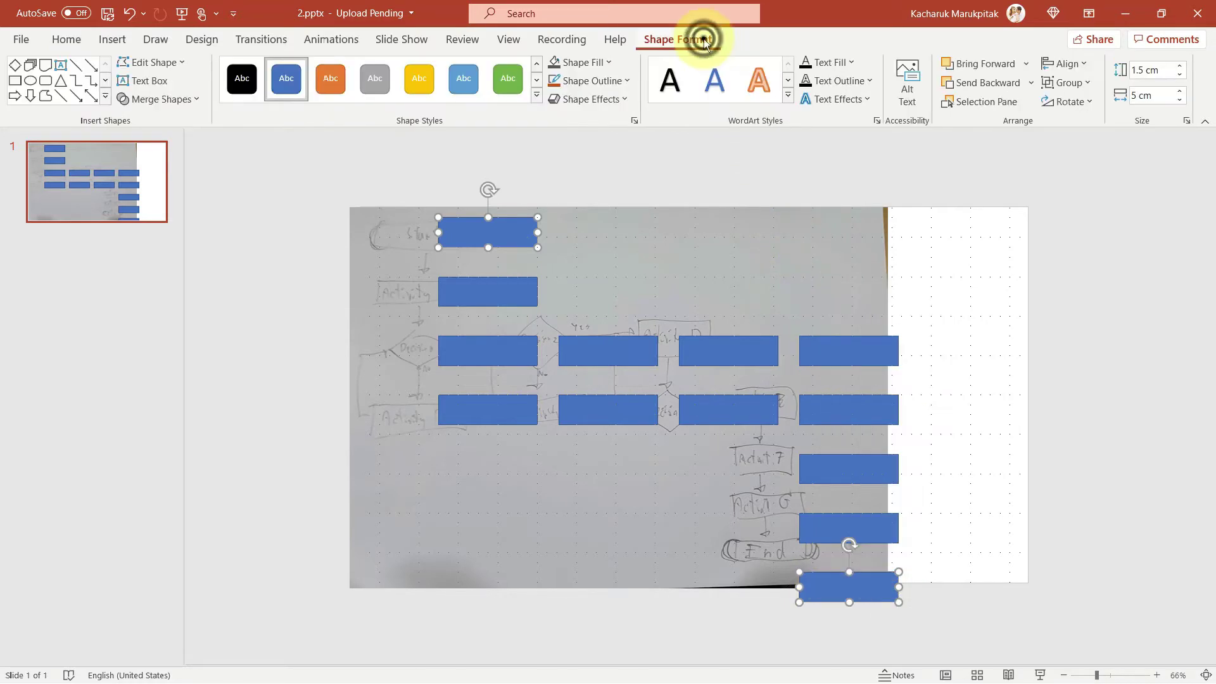
click(155, 62)
mouse_move(174, 84)
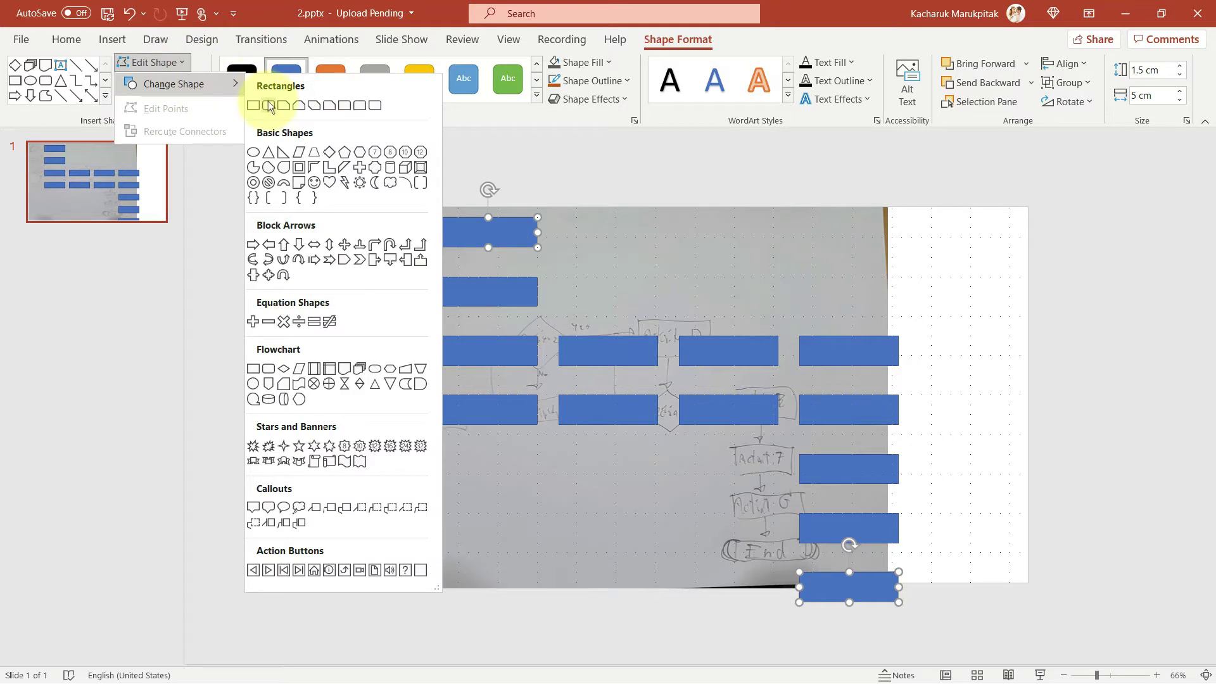
click(271, 107)
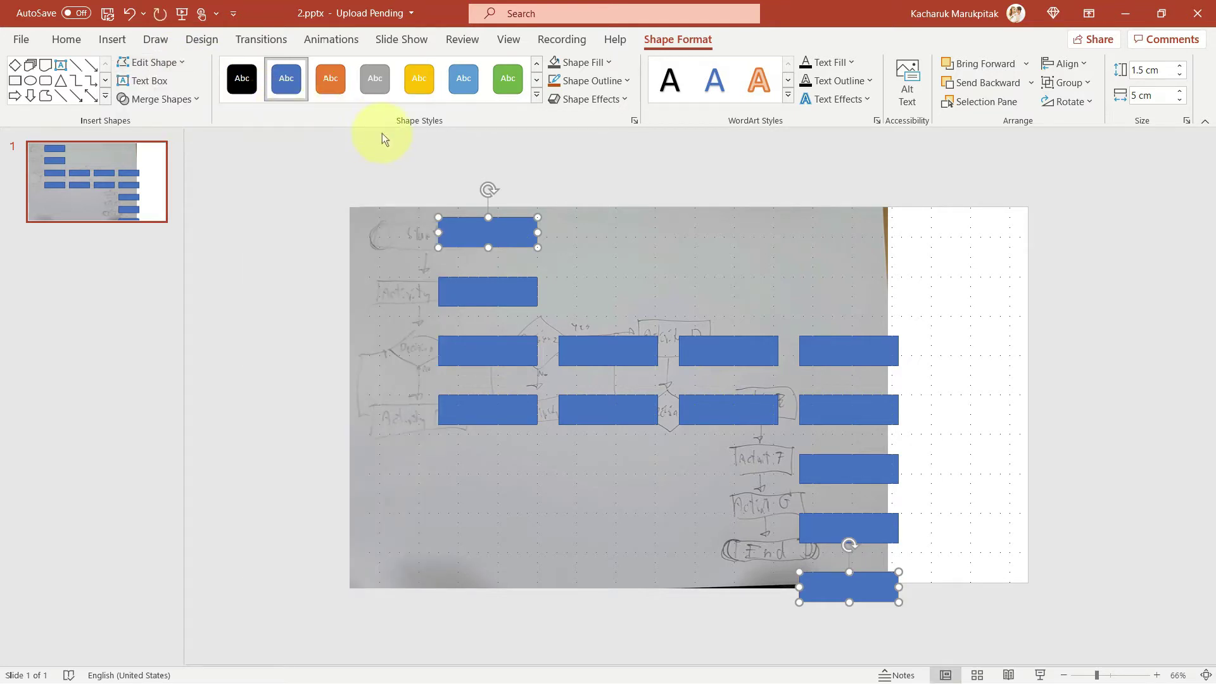
- Round the corners of the top and bottom shapes fully into pill terminators
click(453, 136)
click(451, 227)
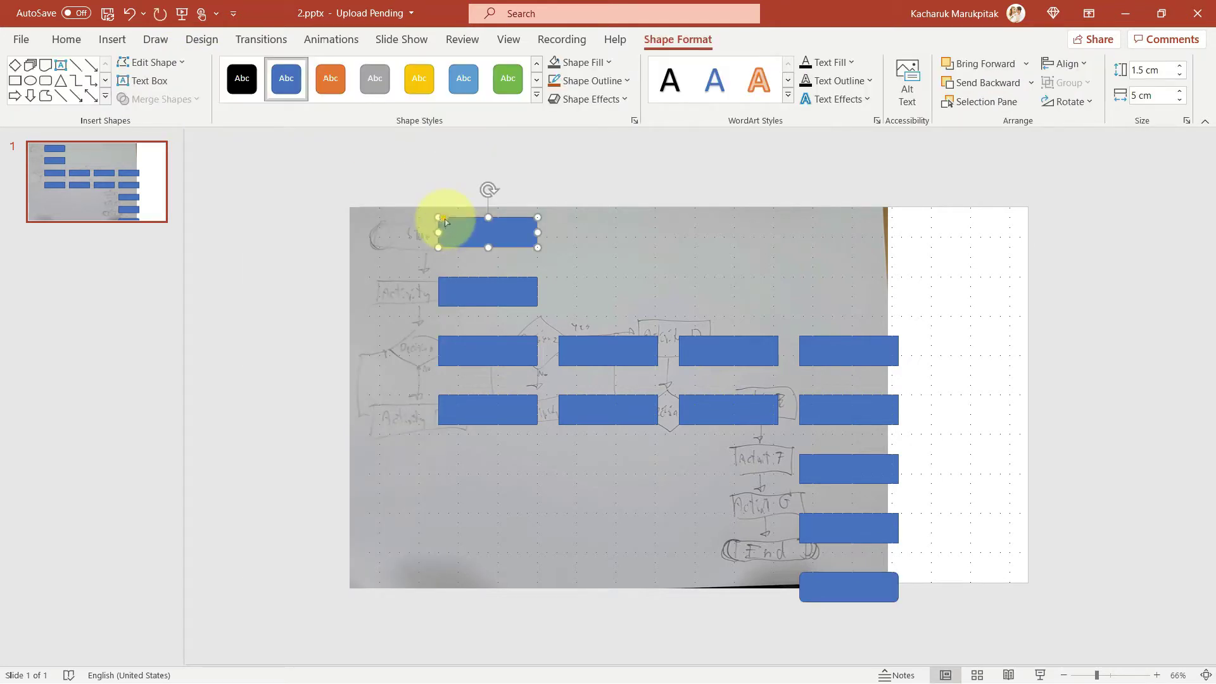
drag(443, 218, 542, 217)
click(820, 578)
drag(806, 574, 910, 573)
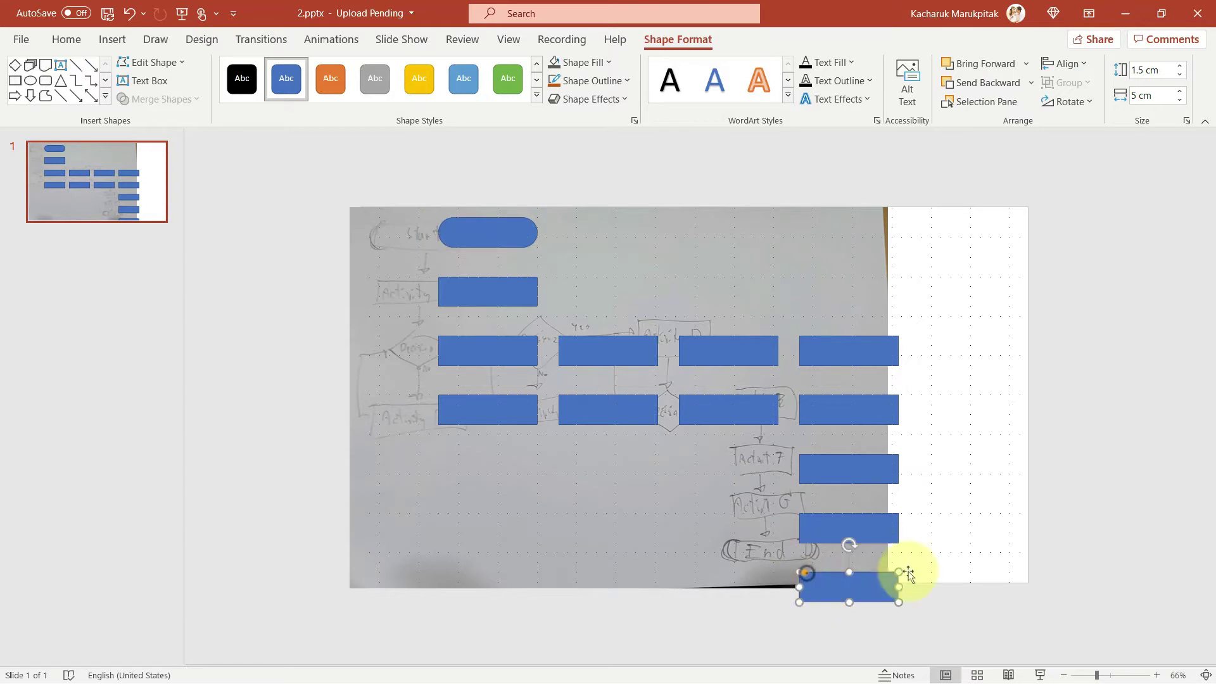
click(972, 488)
- Turn three of the middle rectangles into Diamond decision shapes
click(699, 412)
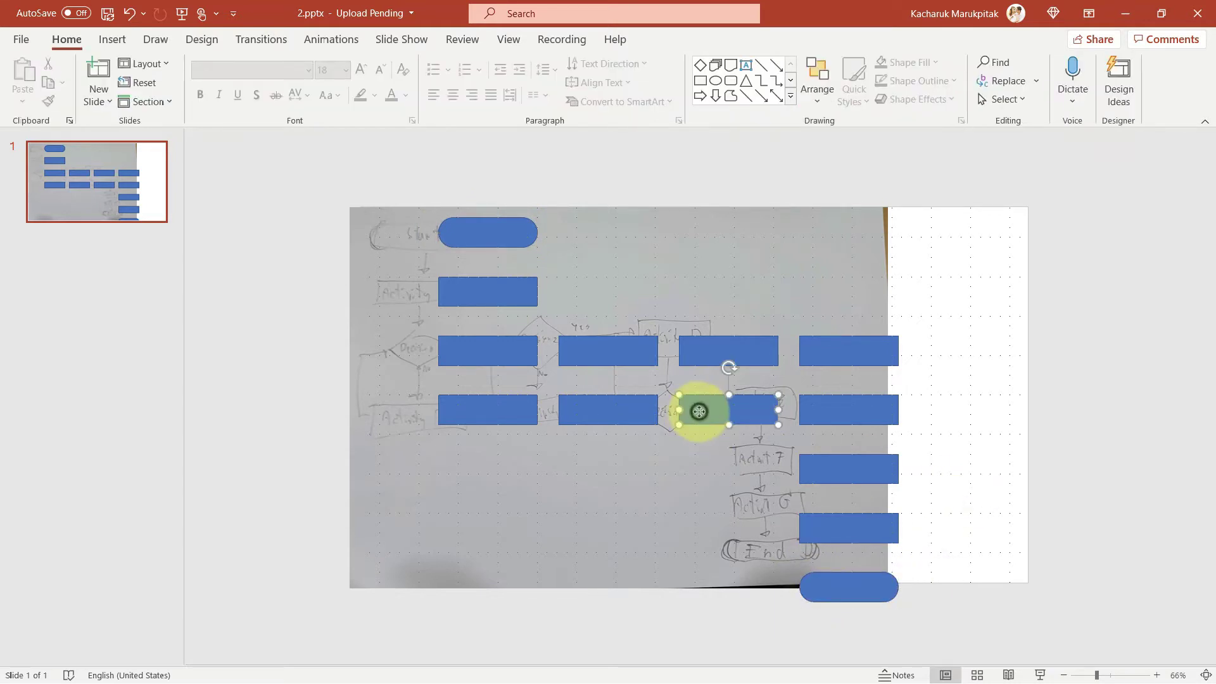
shift+click(569, 349)
shift+click(503, 348)
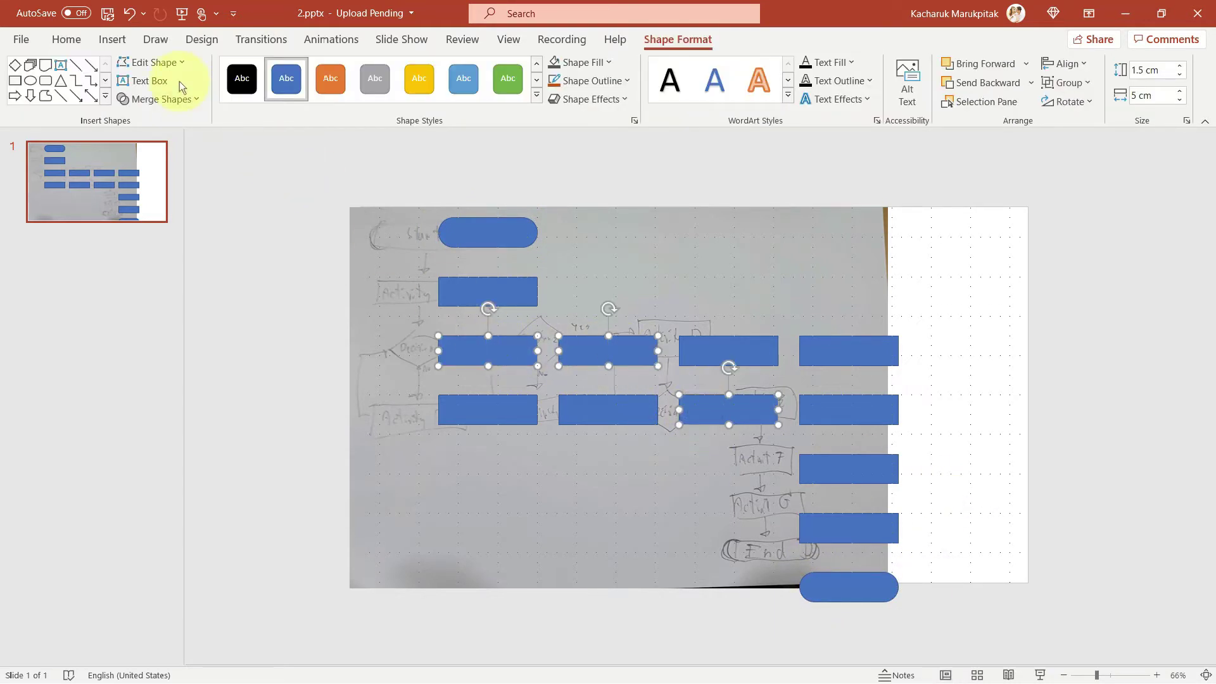
click(166, 62)
mouse_move(173, 84)
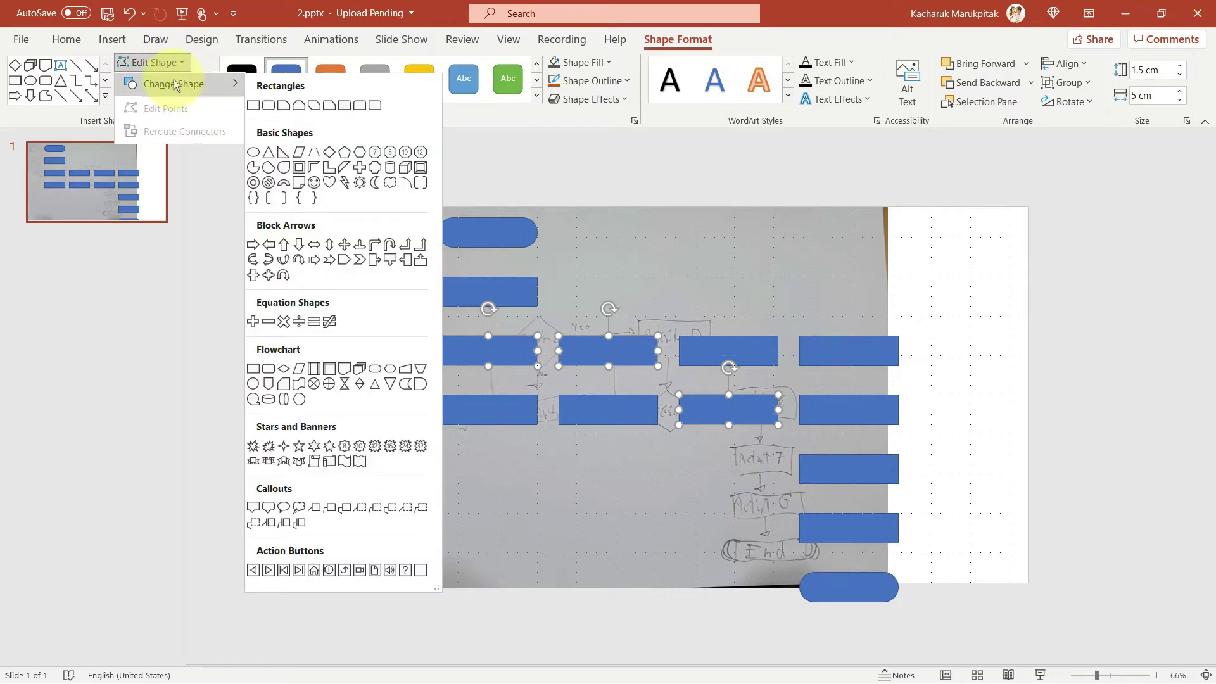
click(329, 153)
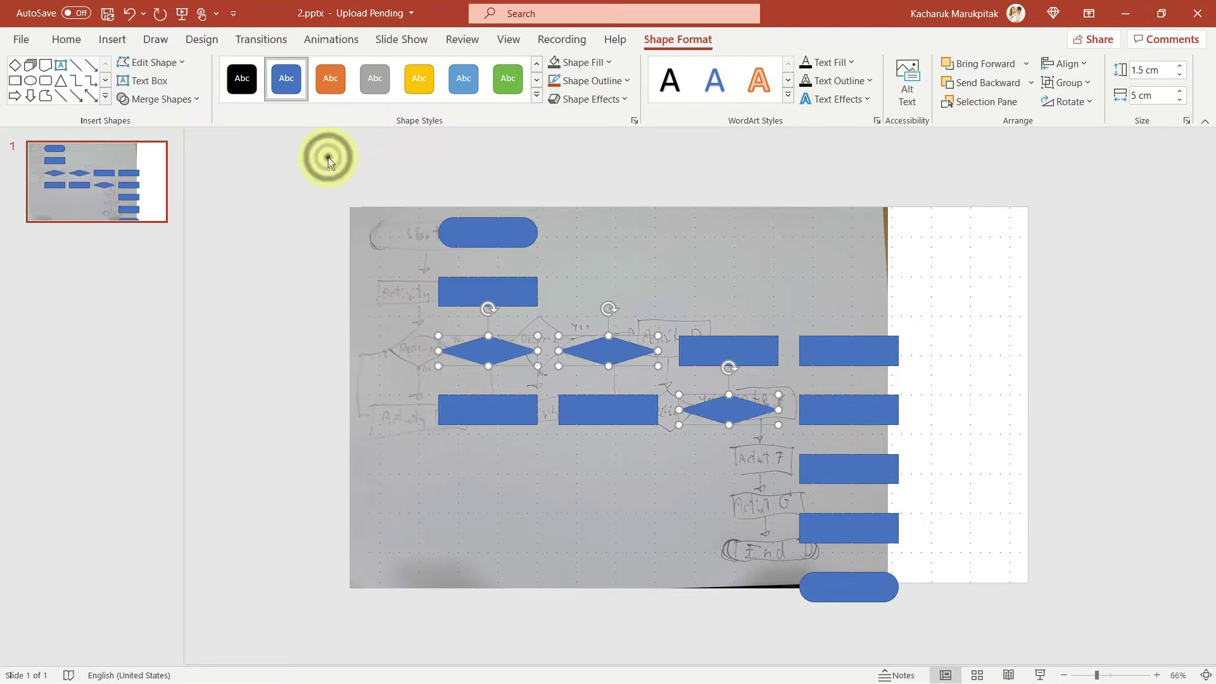
click(930, 366)
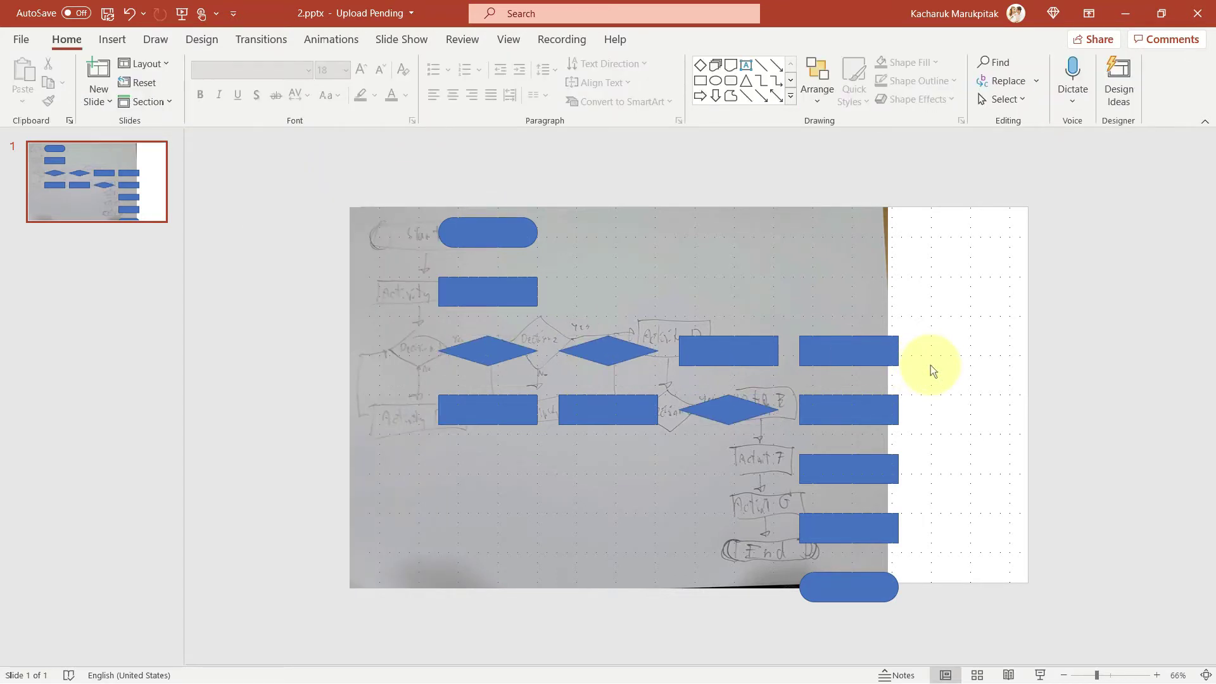
- Turn on Lock Drawing Mode for the Arrow line shape
click(123, 44)
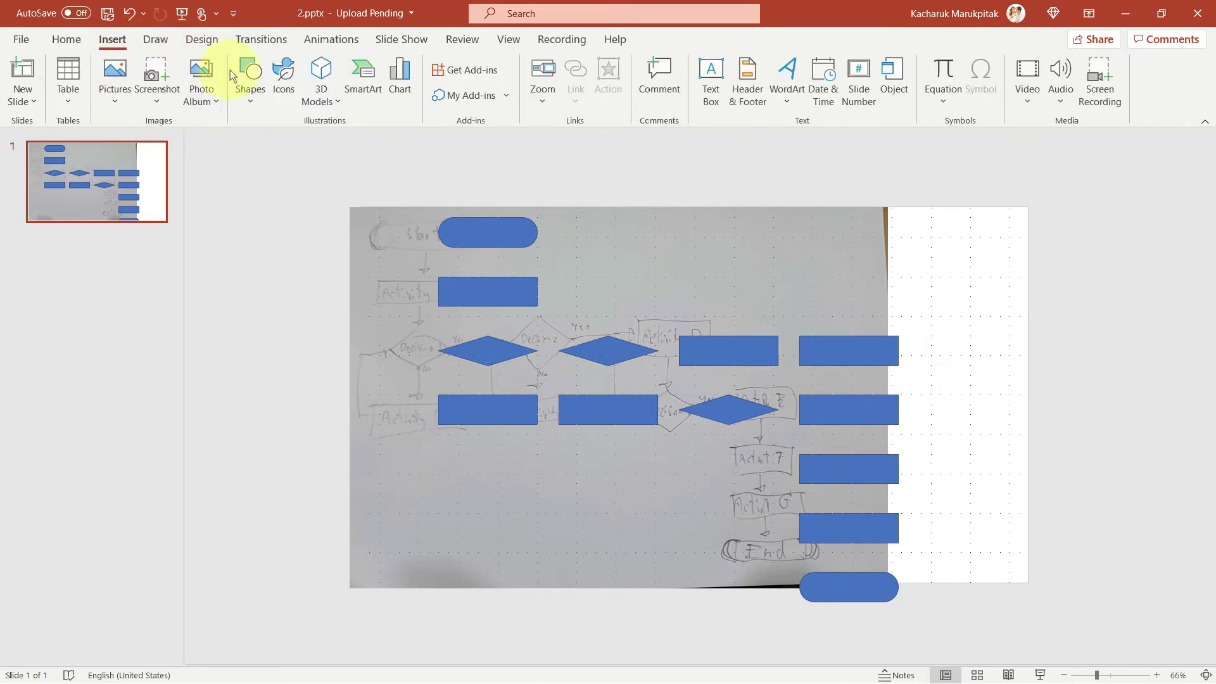
click(251, 82)
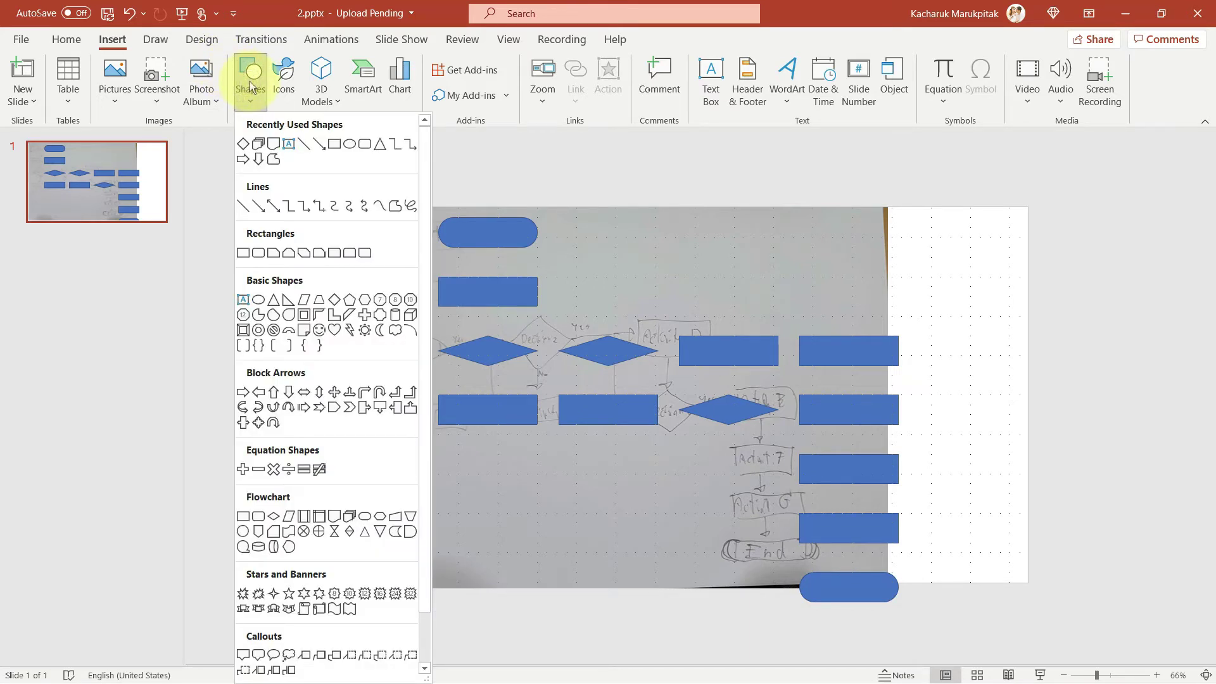
right_click(260, 207)
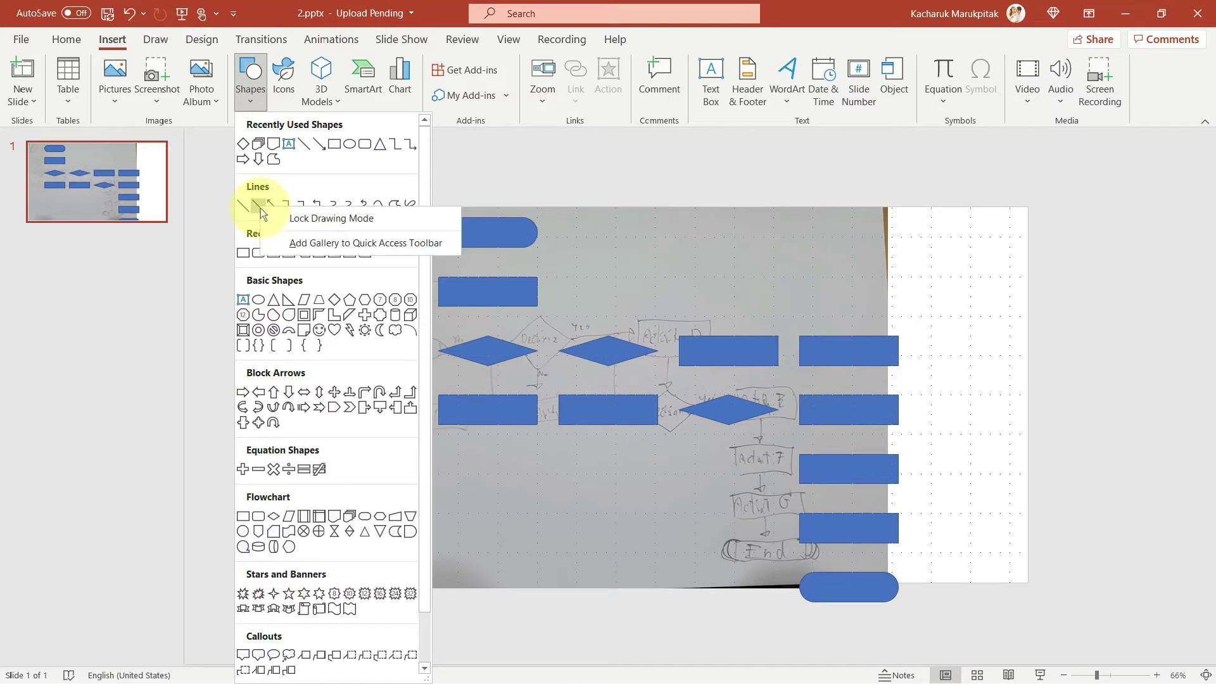
click(376, 219)
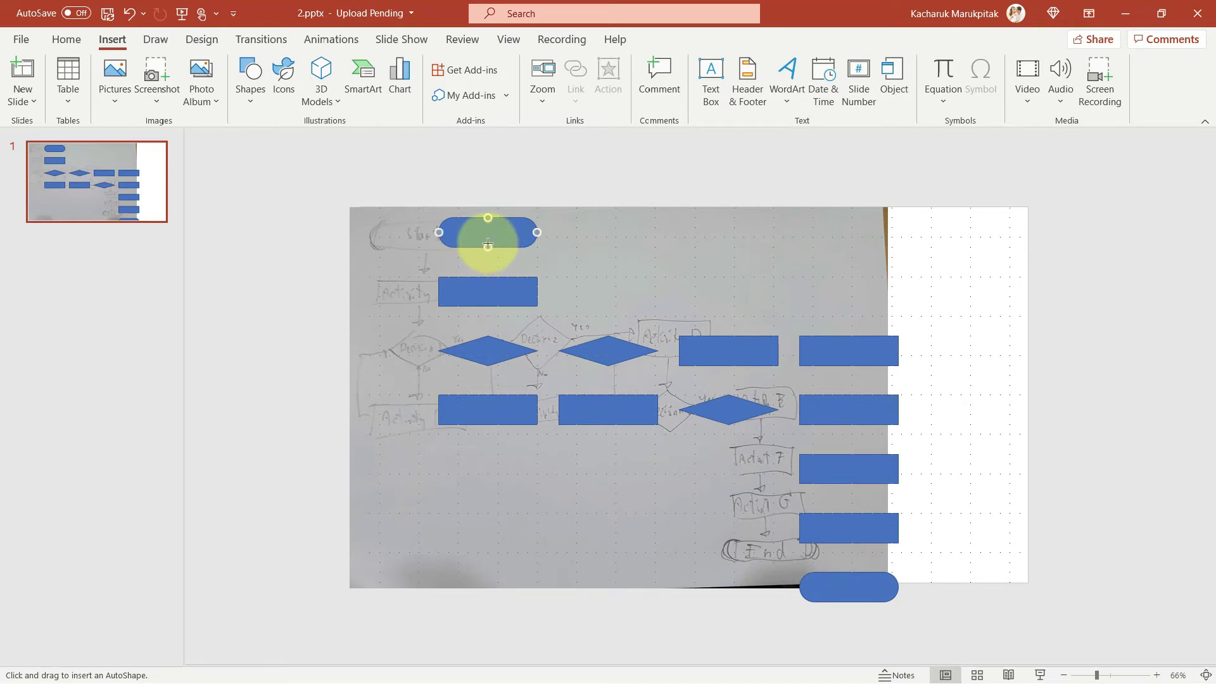
- Draw arrows from the Start pill down through the first diamond and across to the second diamond and beyond
drag(488, 246, 487, 275)
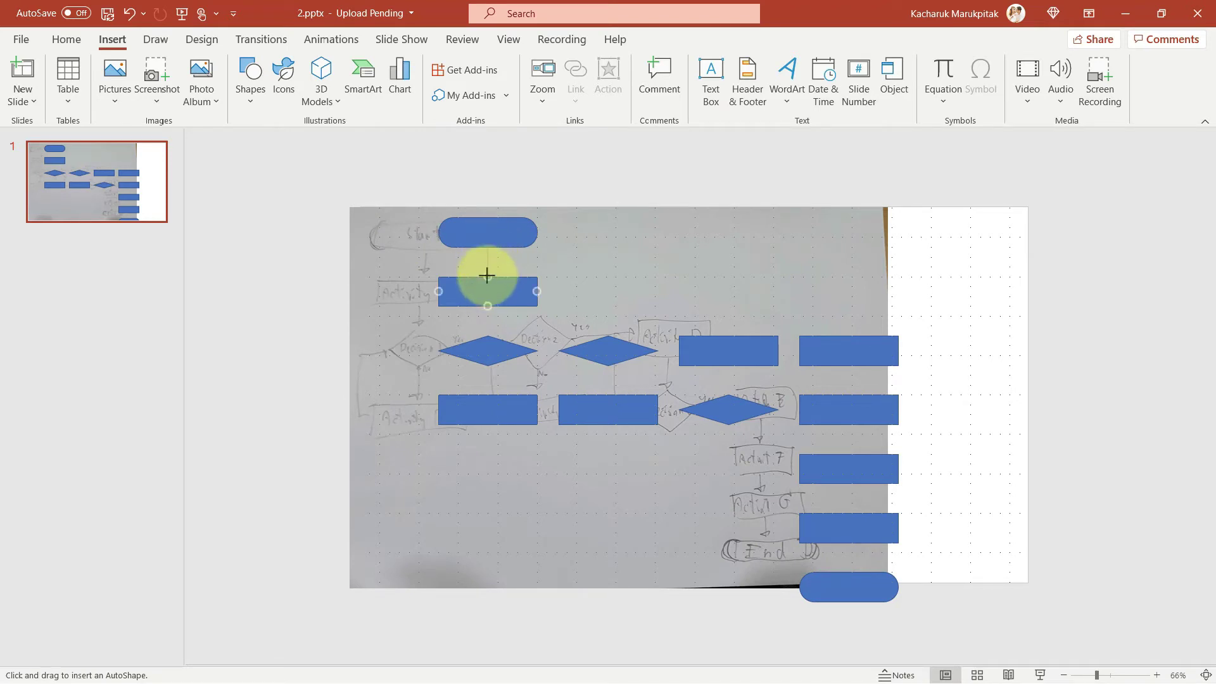
drag(486, 275, 486, 396)
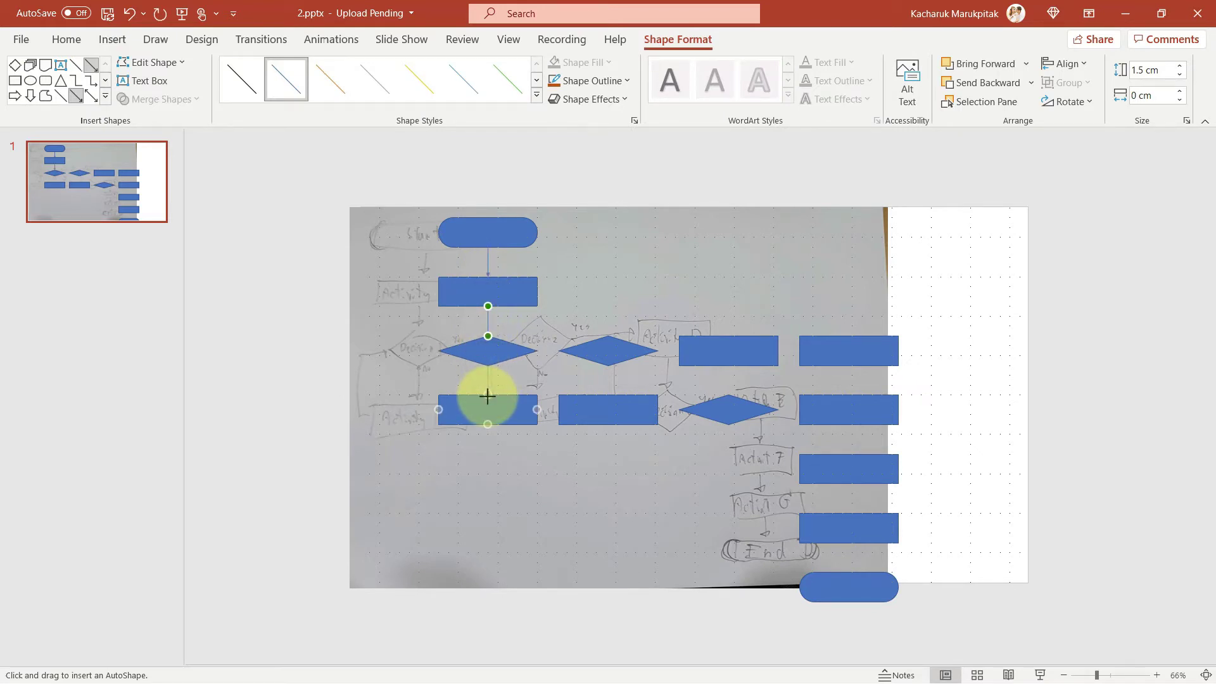
drag(488, 396, 487, 395)
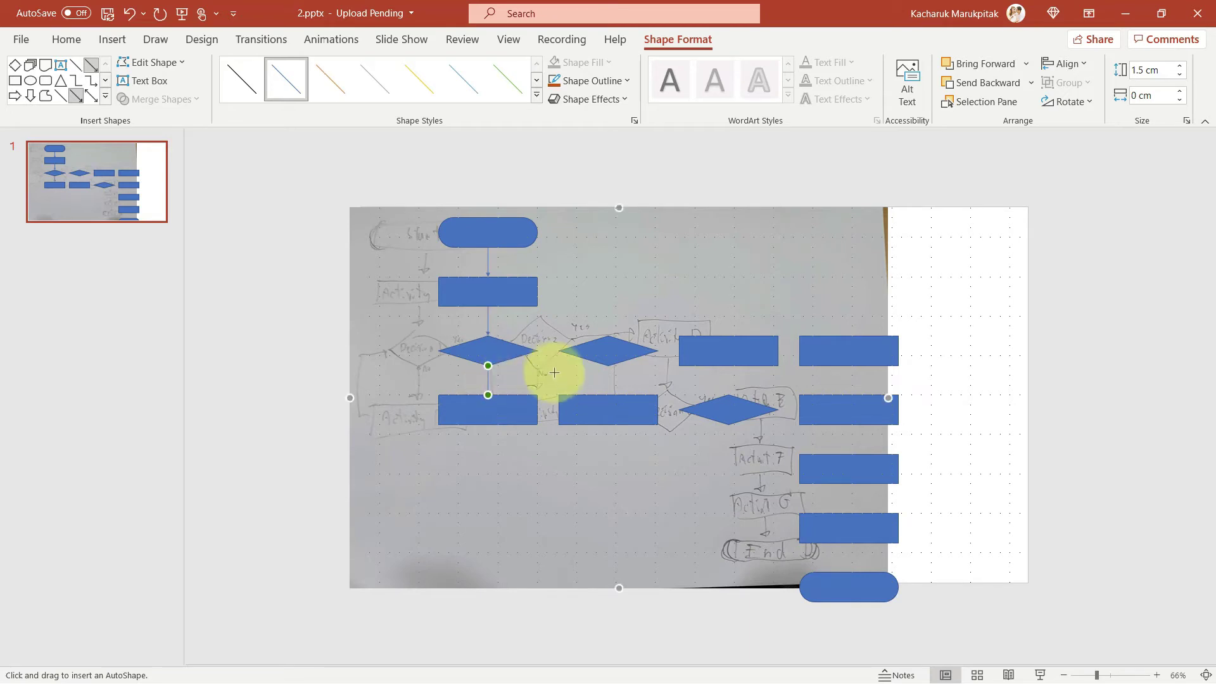
ctrl+scroll(557, 361, up, 4)
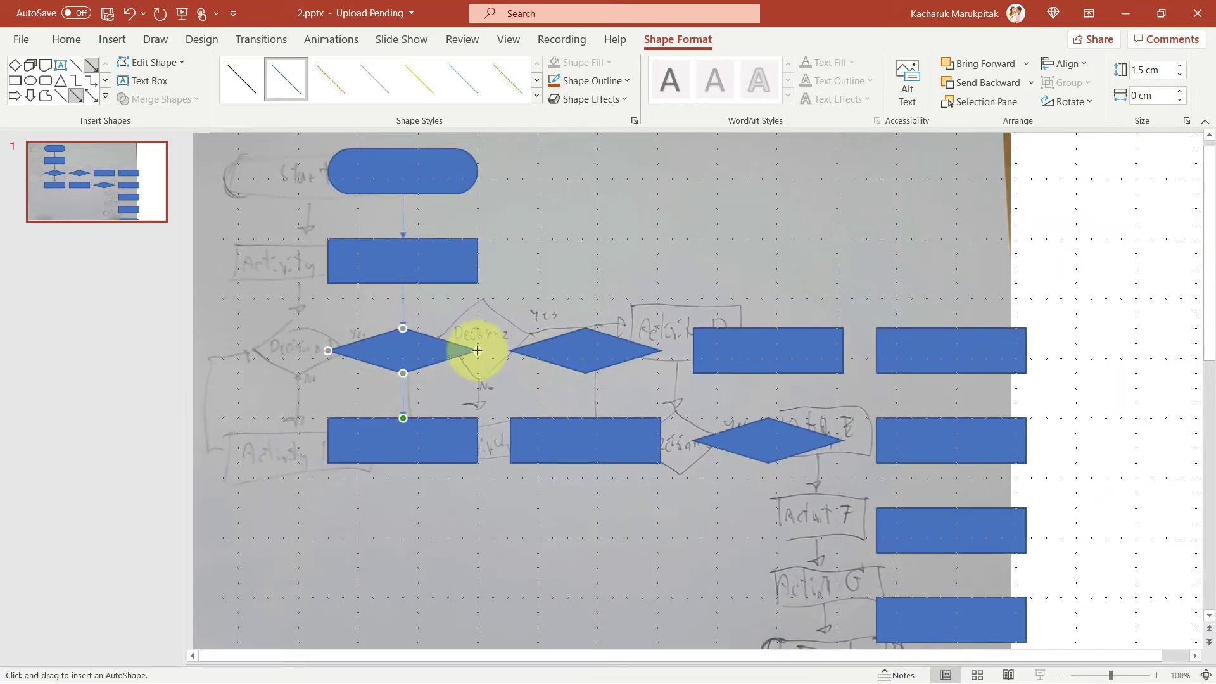
drag(477, 350, 510, 351)
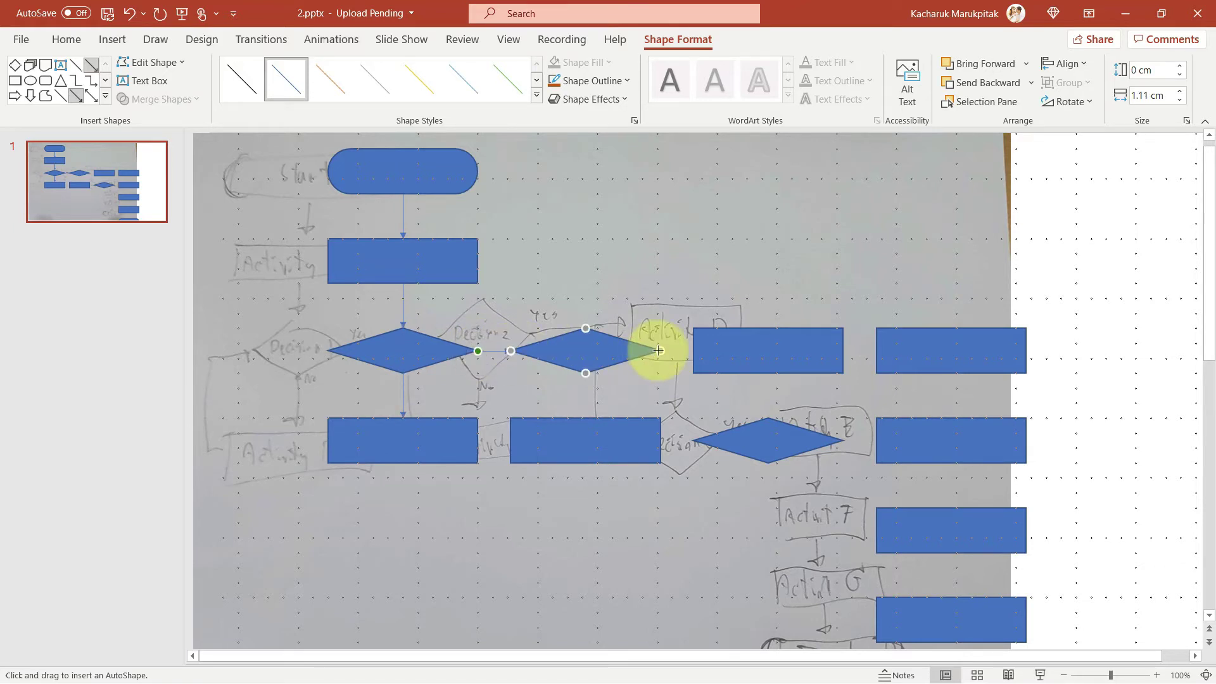
drag(660, 350, 693, 350)
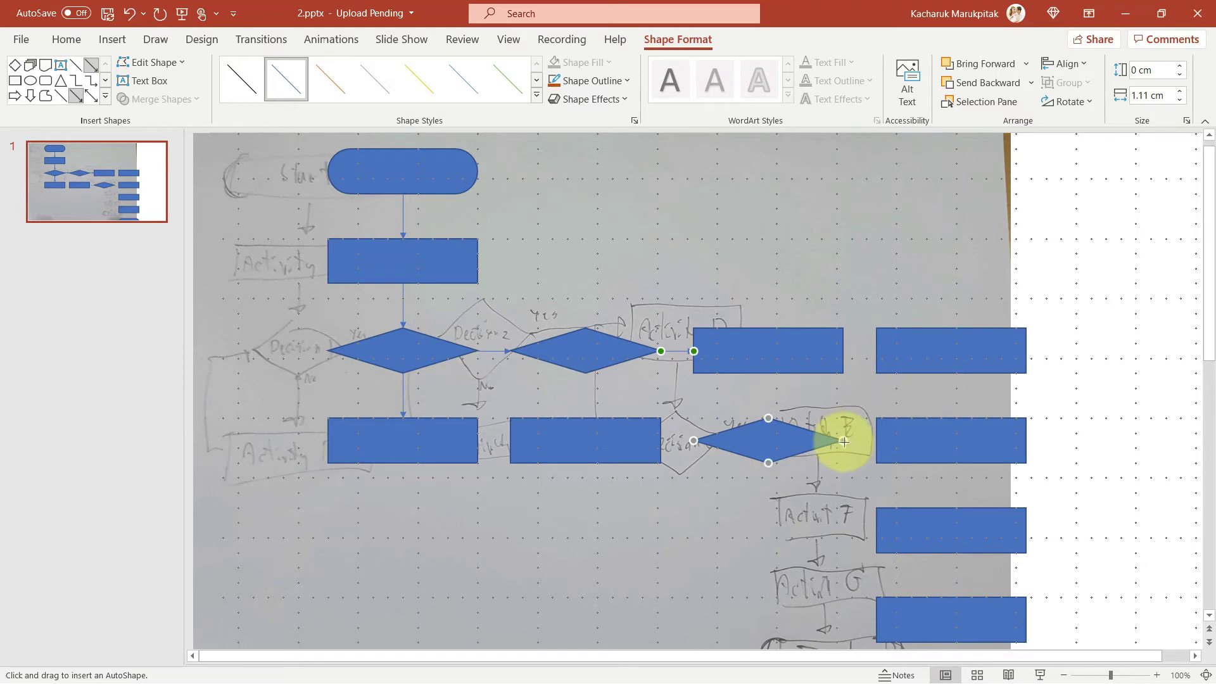
- Add the remaining arrows down the right columns to the End terminator
drag(843, 440, 876, 441)
drag(586, 373, 586, 418)
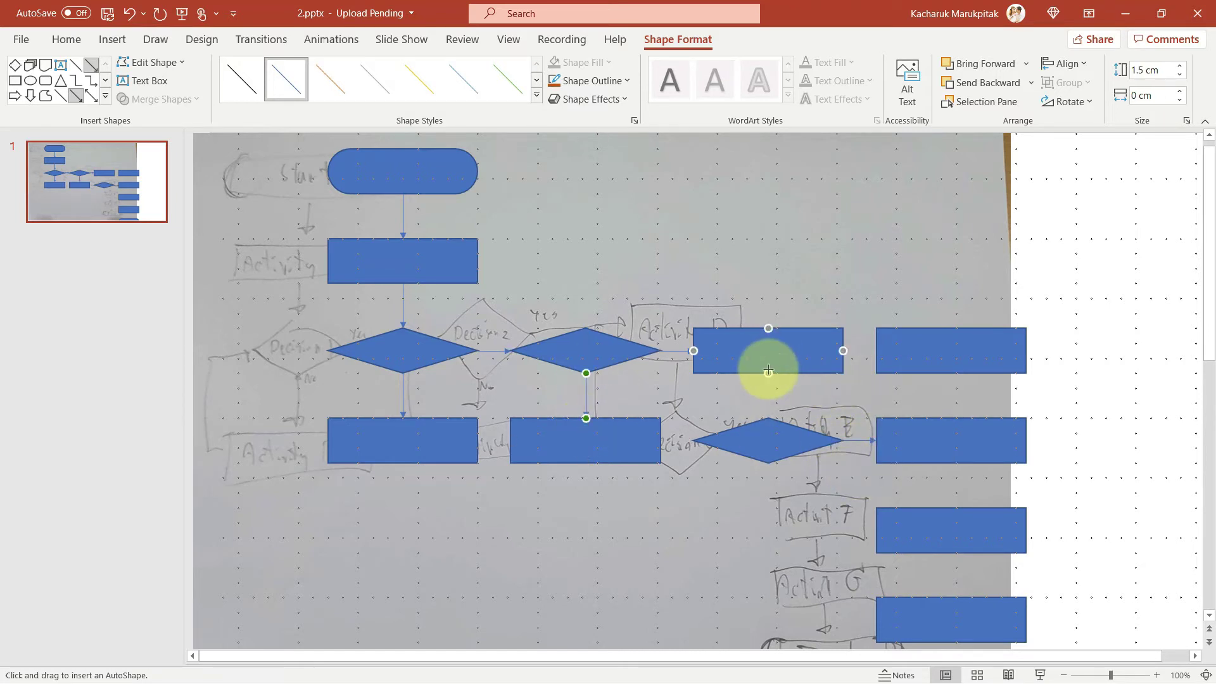
drag(769, 373, 768, 418)
scroll(969, 435, down, 1)
drag(952, 425, 951, 470)
scroll(952, 560, down, 1)
drag(951, 515, 952, 610)
- Stop drawing and delete the unneeded top-right rectangle
key(Escape)
click(969, 274)
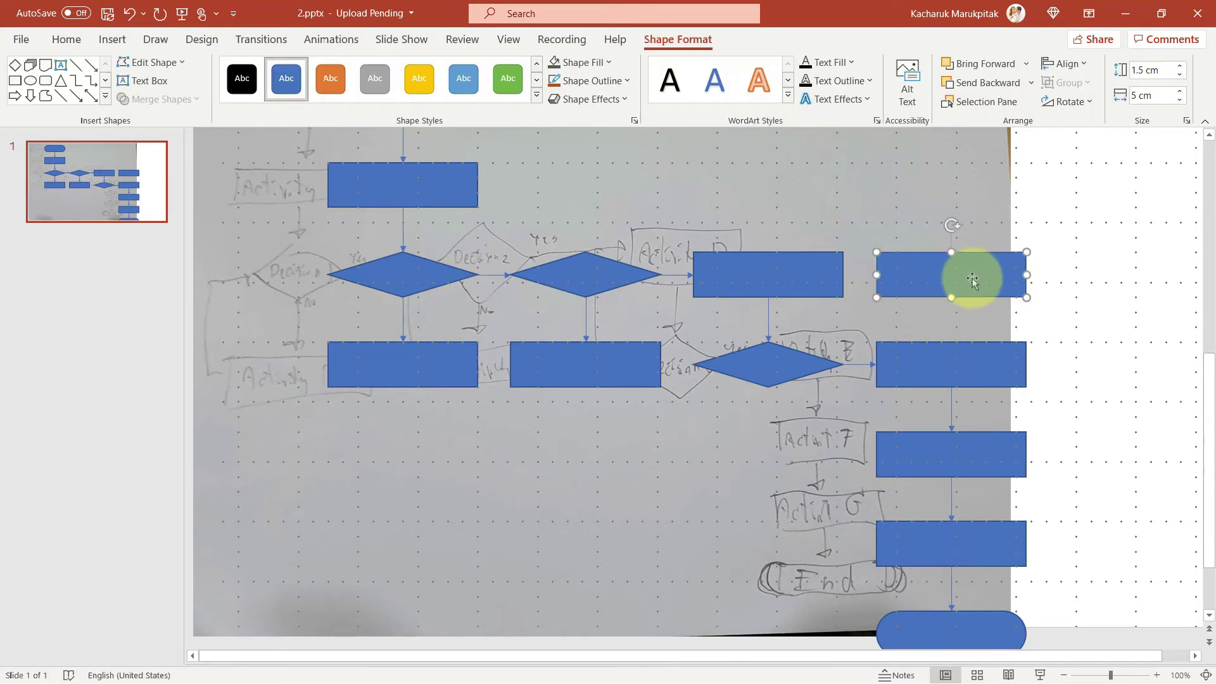
key(Delete)
scroll(571, 310, up, 2)
- Lock the elbow connector and draw three loop-back connectors from the lower shapes up to the row above
click(112, 40)
click(250, 79)
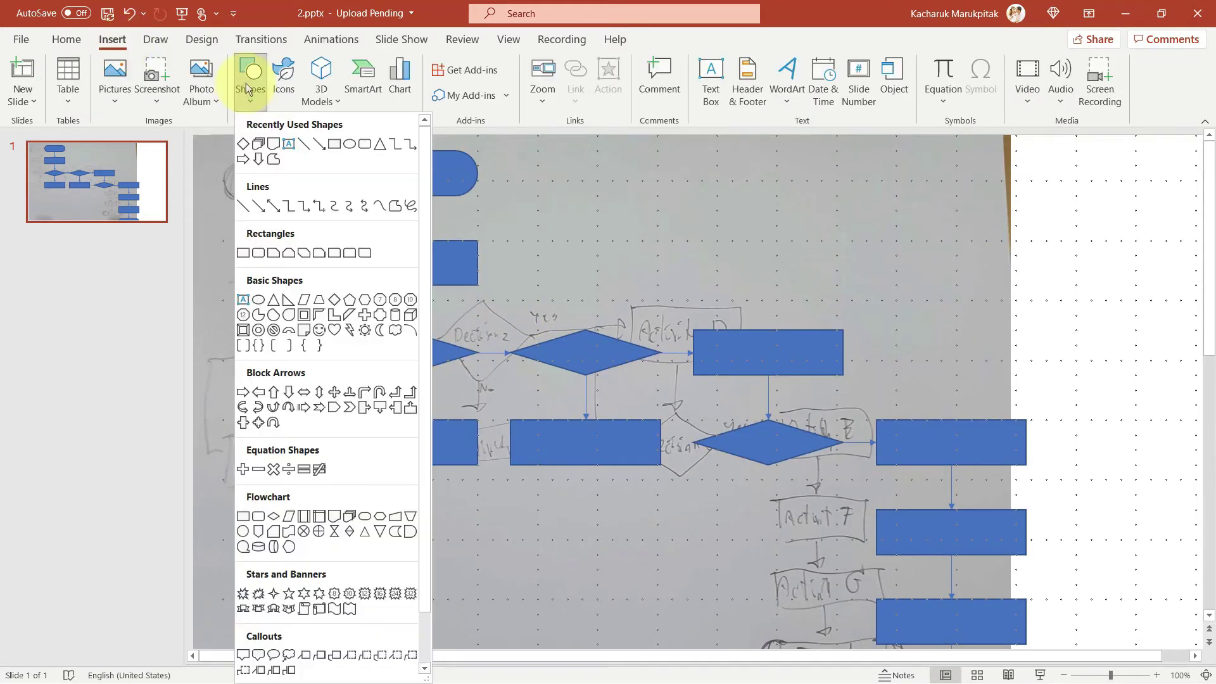
right_click(388, 203)
click(462, 217)
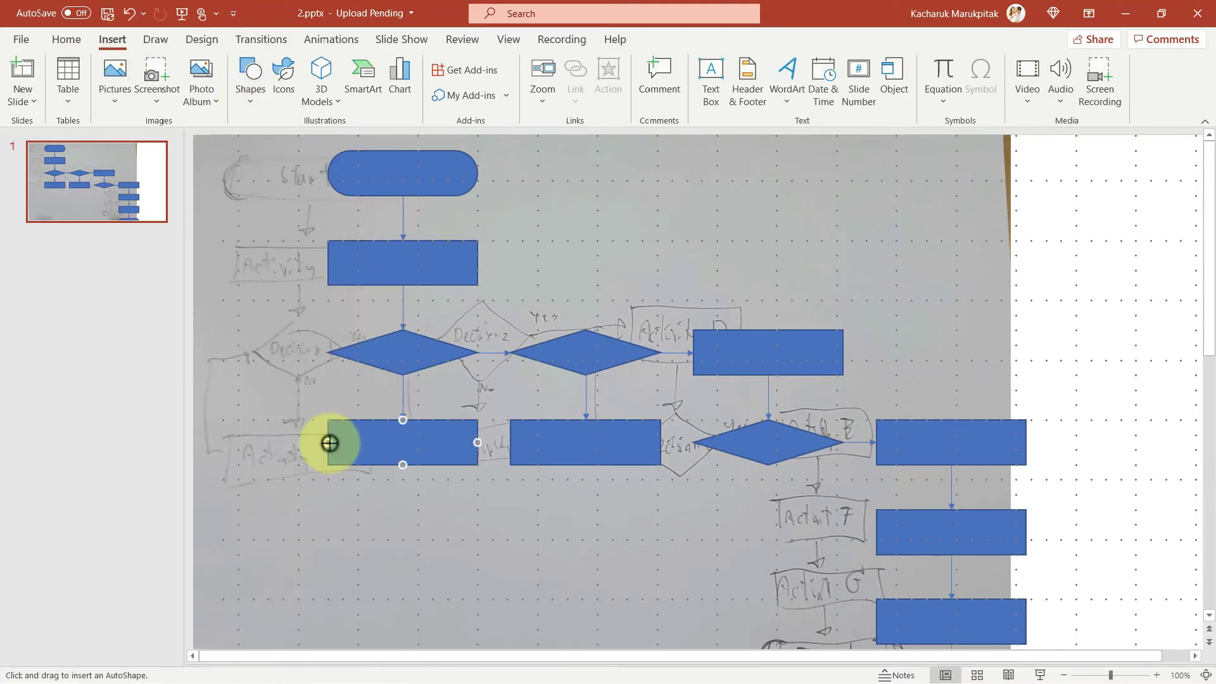
drag(328, 443, 327, 353)
drag(512, 442, 511, 352)
drag(694, 442, 694, 353)
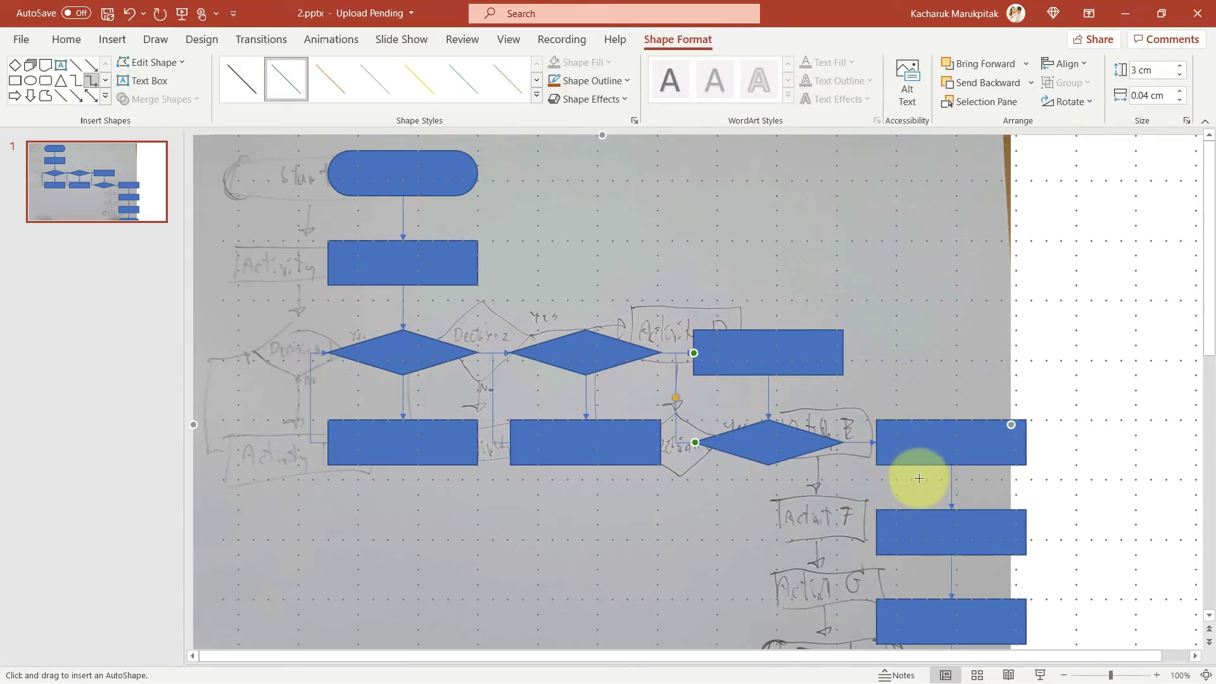
key(Escape)
- Delete the background sketch picture
scroll(1043, 342, down, 4)
click(852, 282)
key(Delete)
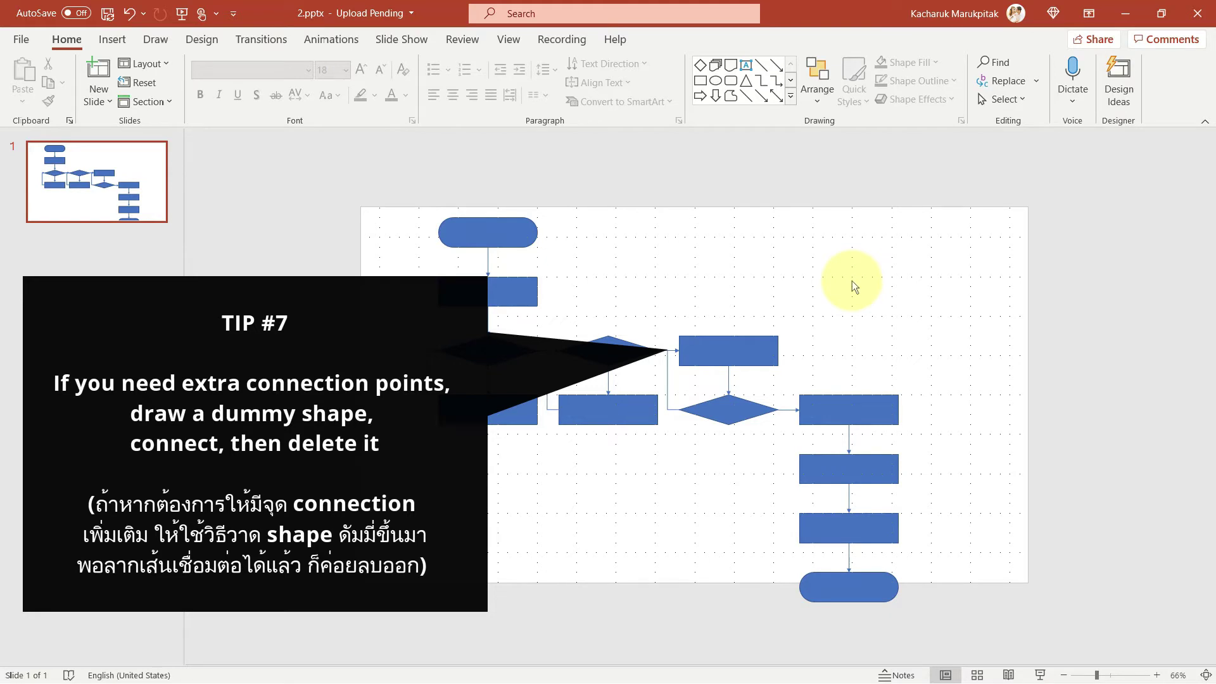
- Draw a small helper rectangle at the upper rectangle's left edge
ctrl+scroll(727, 382, up, 5)
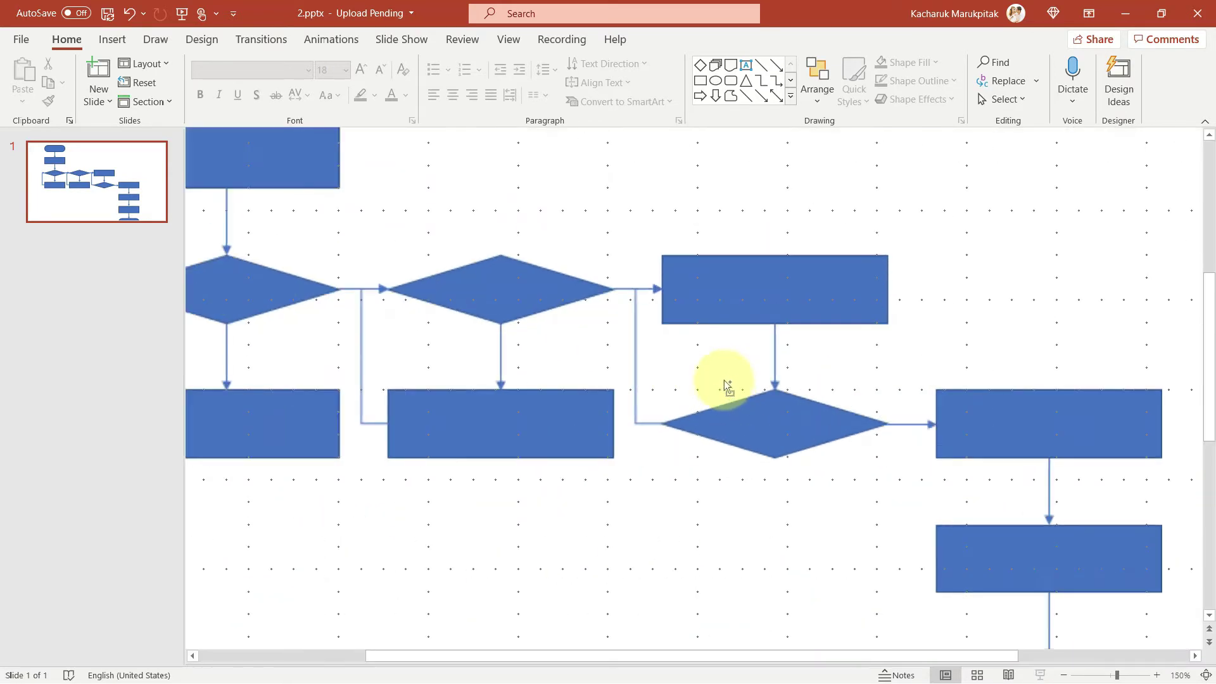
click(115, 41)
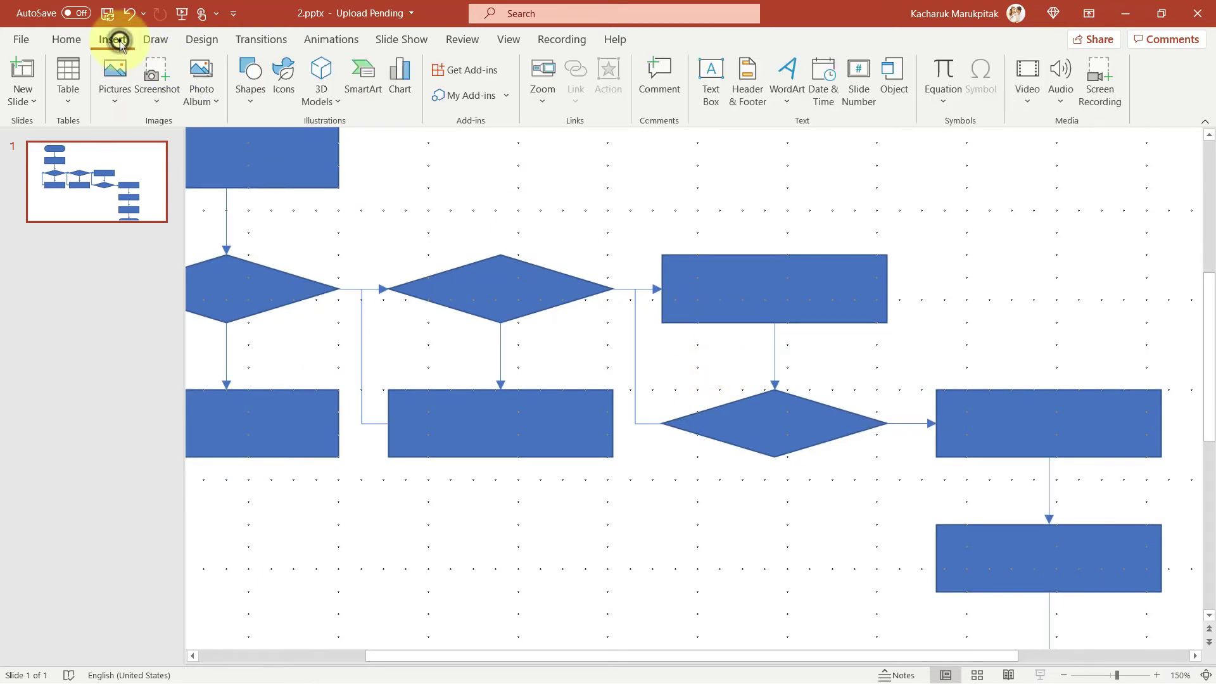
click(250, 71)
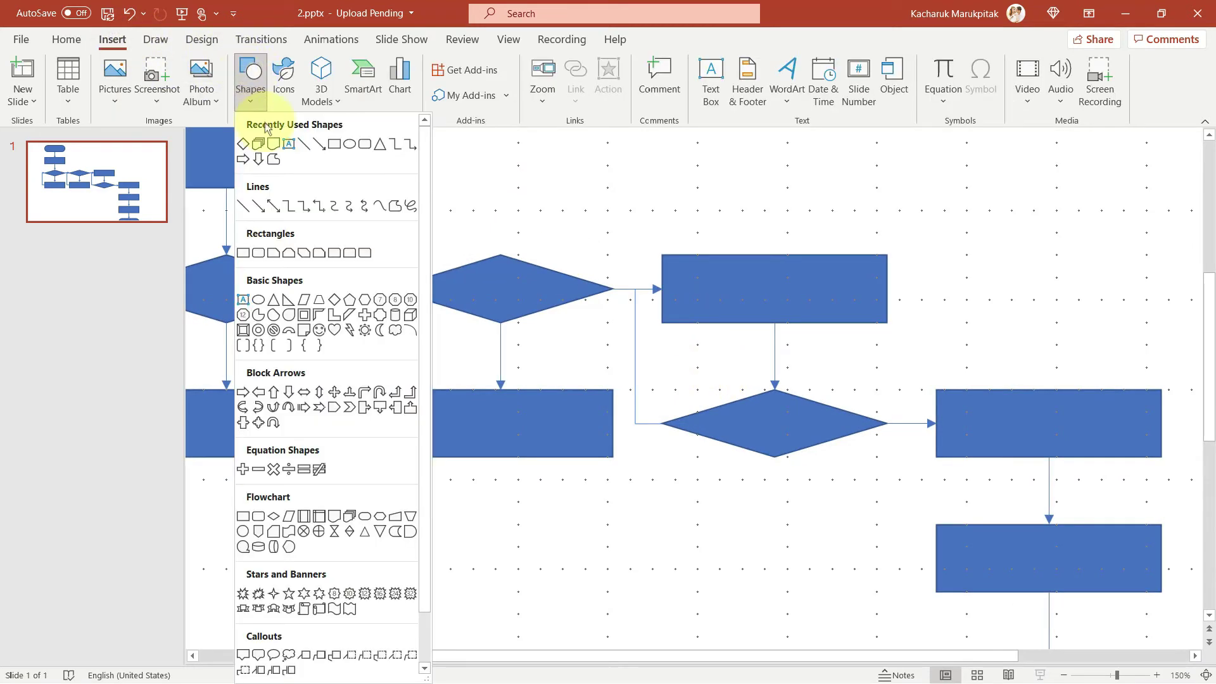
click(244, 253)
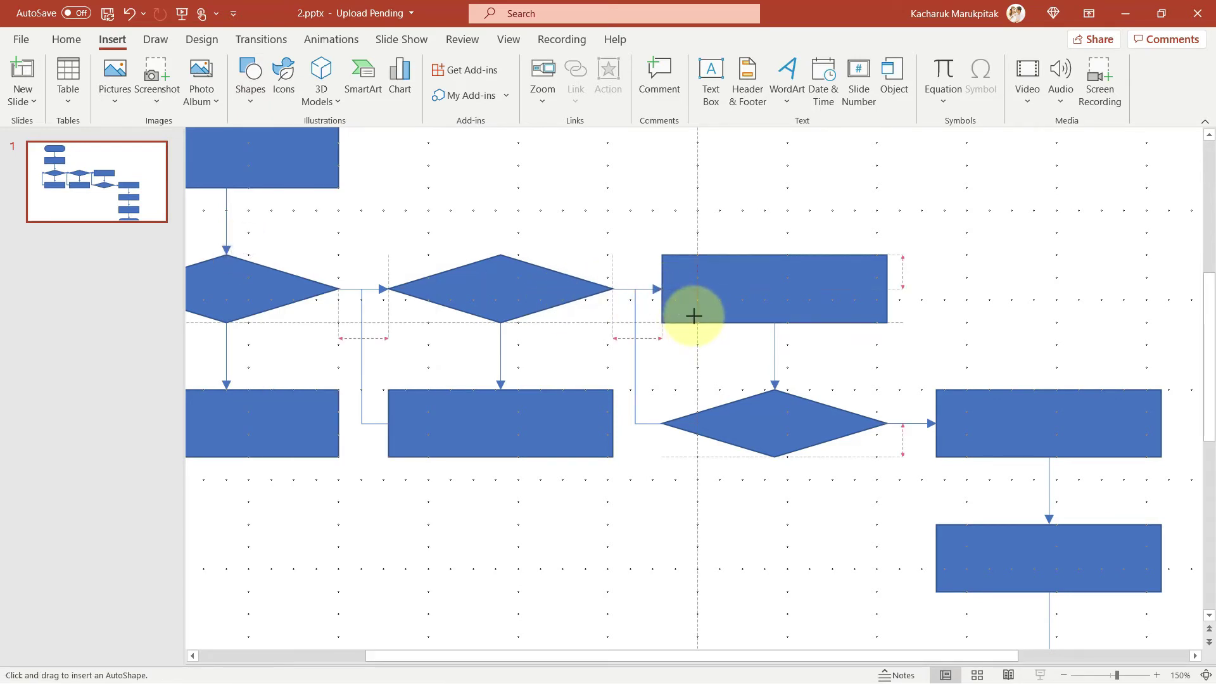
click(693, 315)
- Reattach the loop connector's end to the helper shape, then remove the helper
click(633, 298)
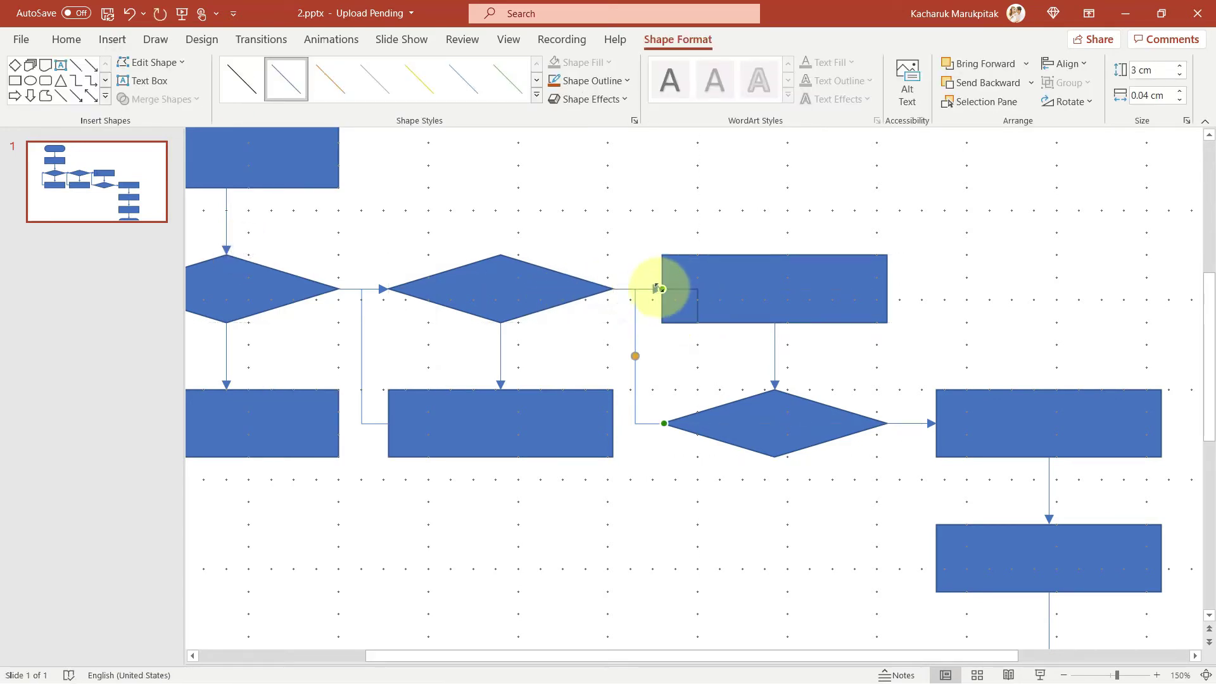
drag(659, 289, 662, 302)
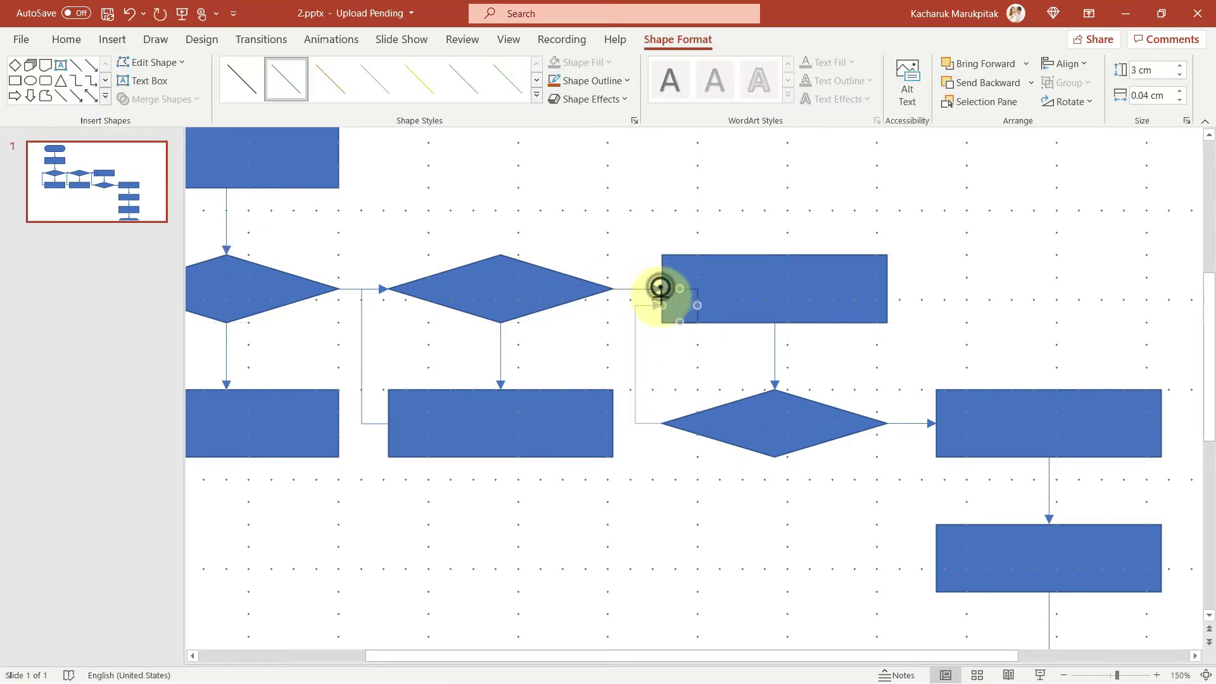
click(684, 351)
click(696, 310)
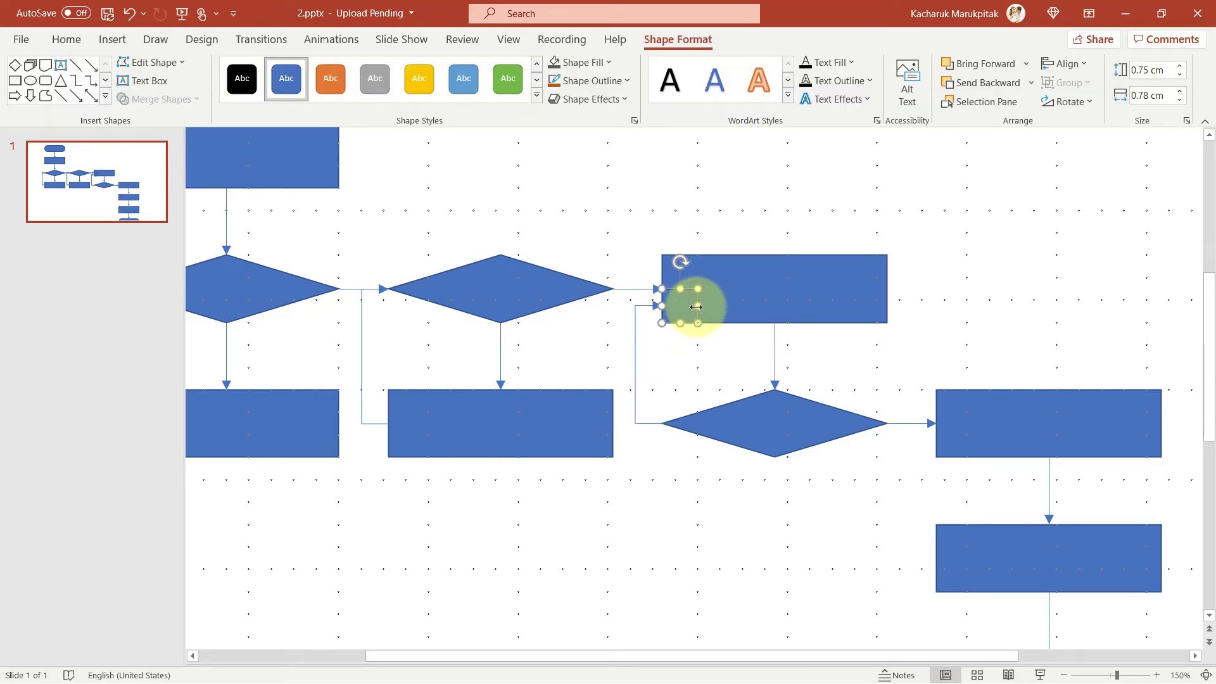
key(Escape)
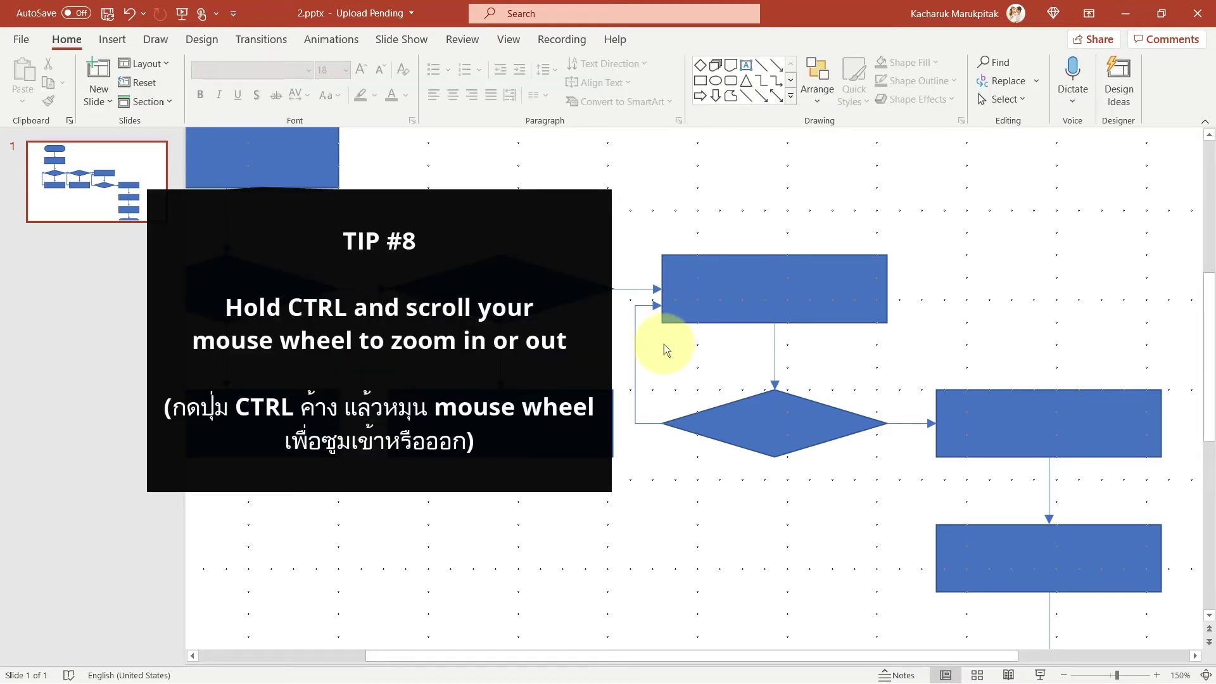
- Zoom out, try resizing all the shapes at once, and undo the distorted result
scroll(664, 345, down, 2)
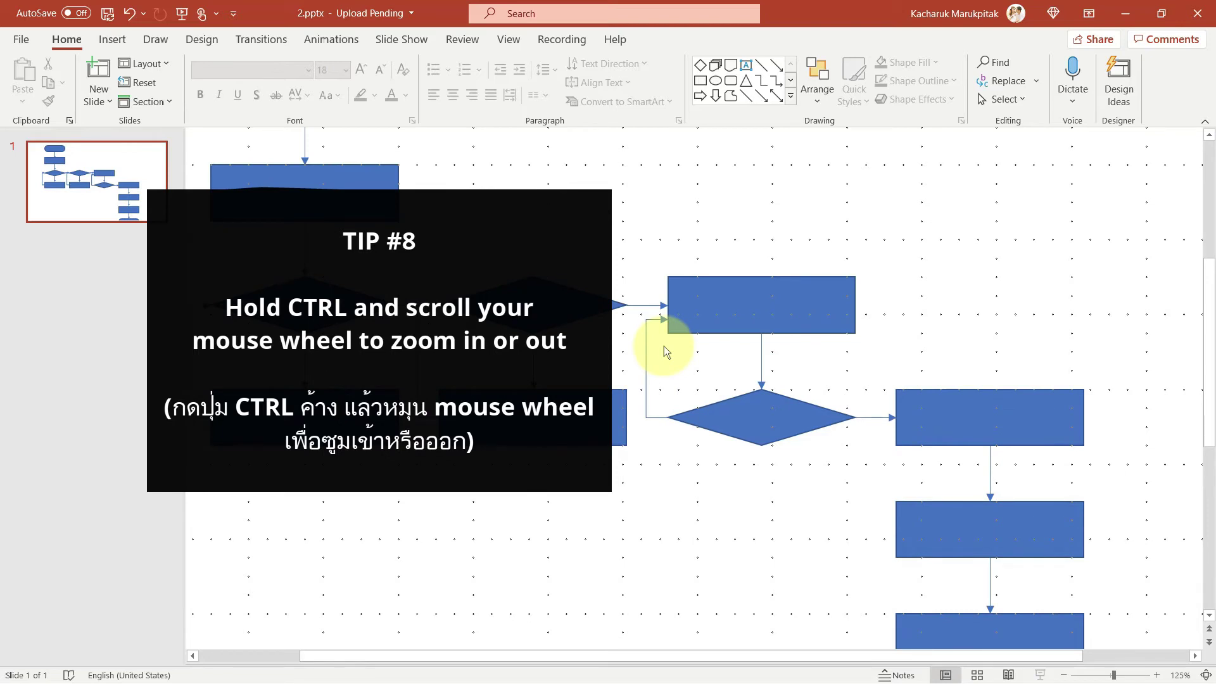
scroll(664, 347, down, 2)
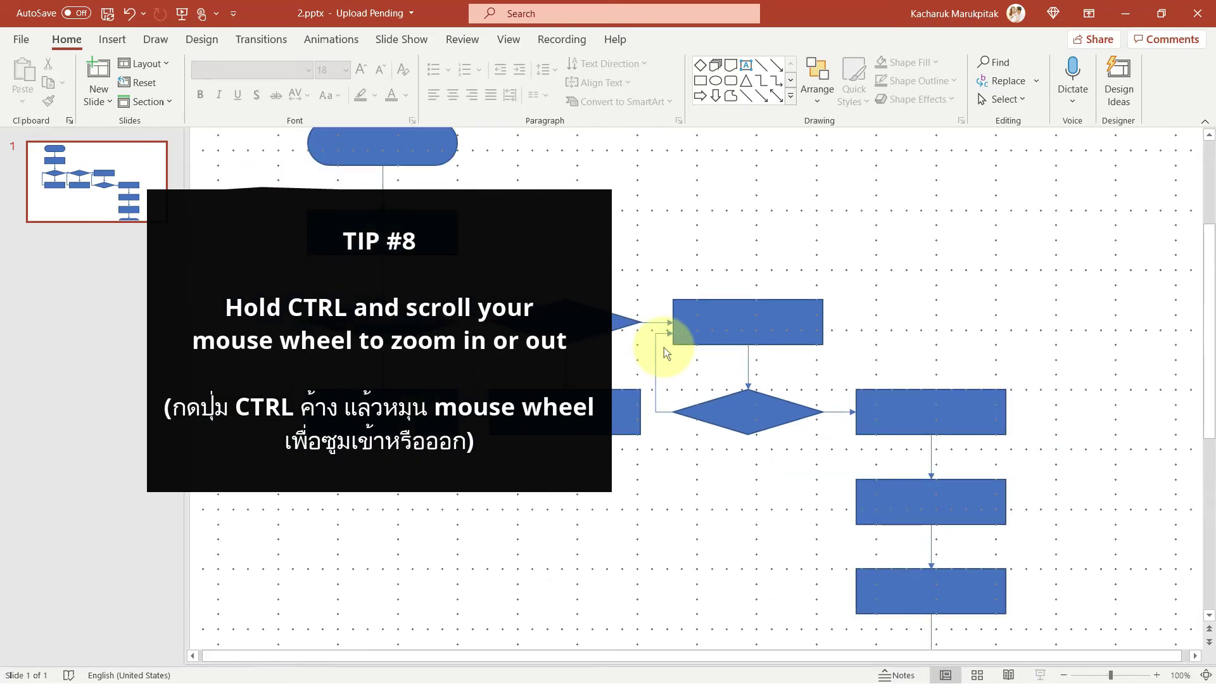
scroll(664, 347, down, 1)
scroll(664, 347, down, 1)
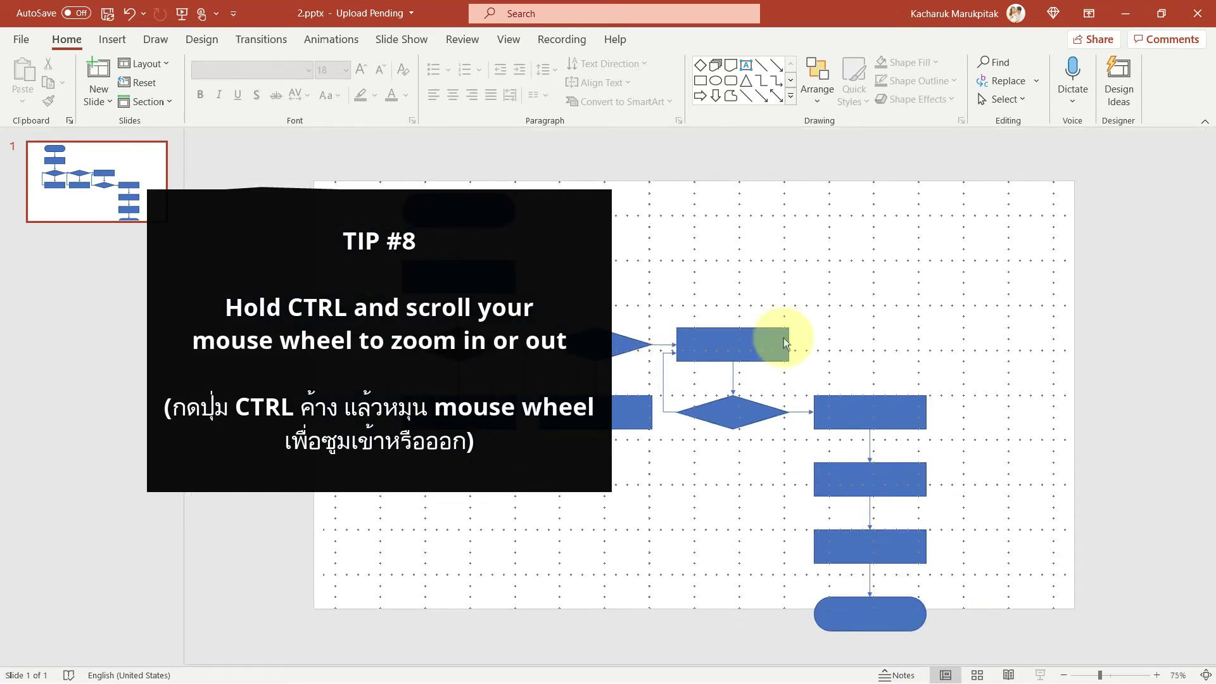
click(896, 339)
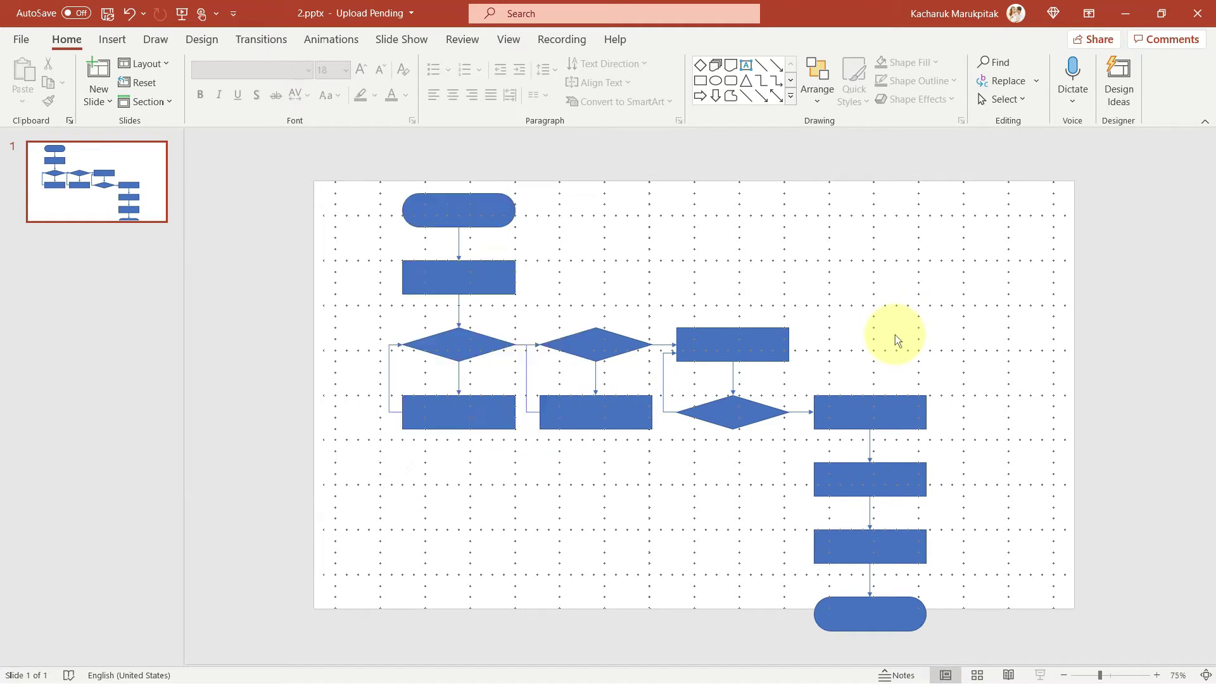
key(ctrl+a)
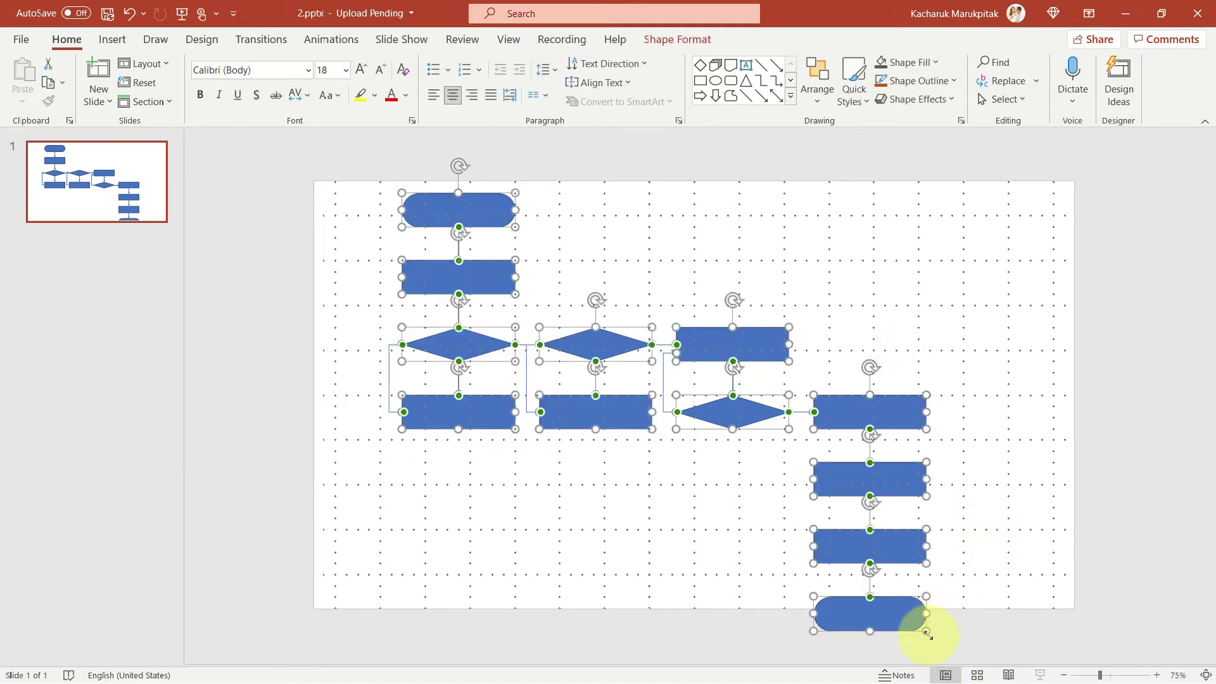
drag(926, 631, 896, 596)
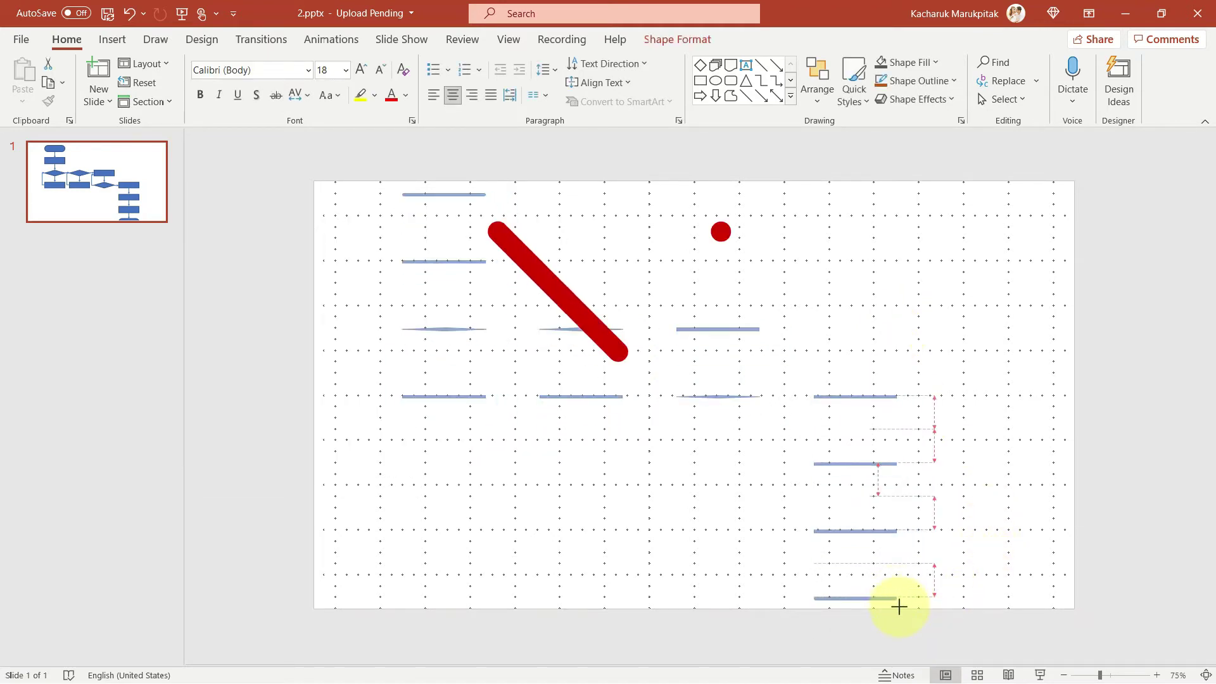
click(1007, 498)
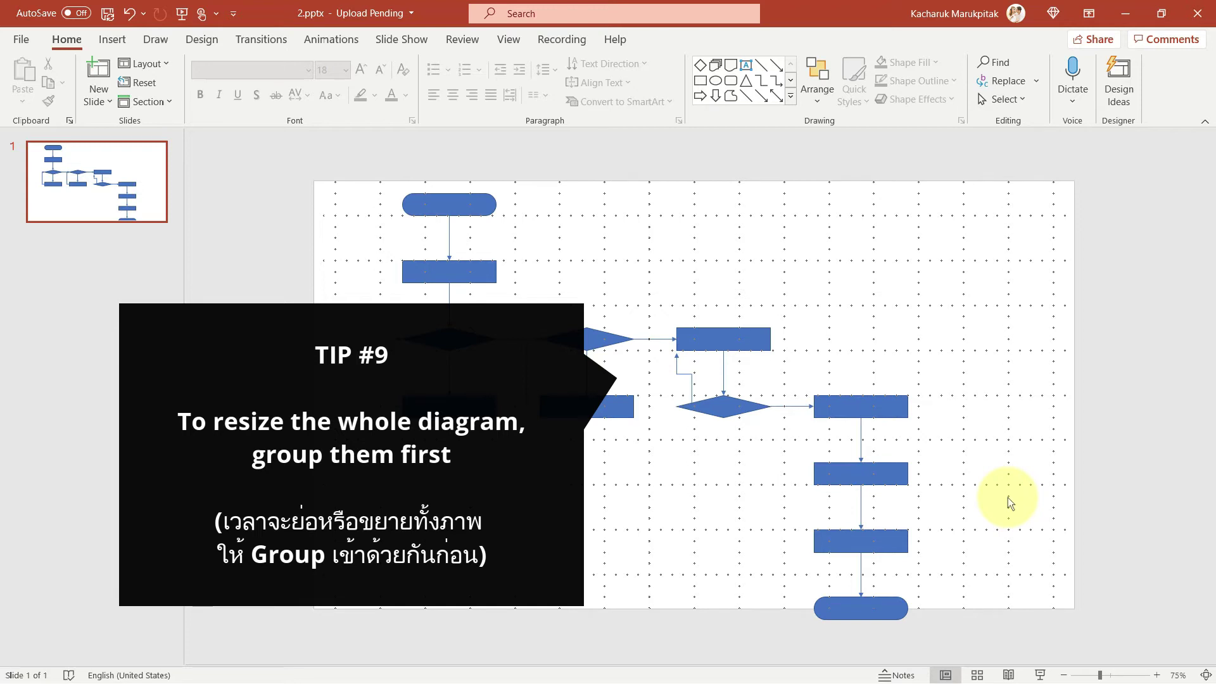
key(ctrl+z)
- Group all shapes, shrink the group proportionally to fit the slide, then ungroup
key(ctrl+a)
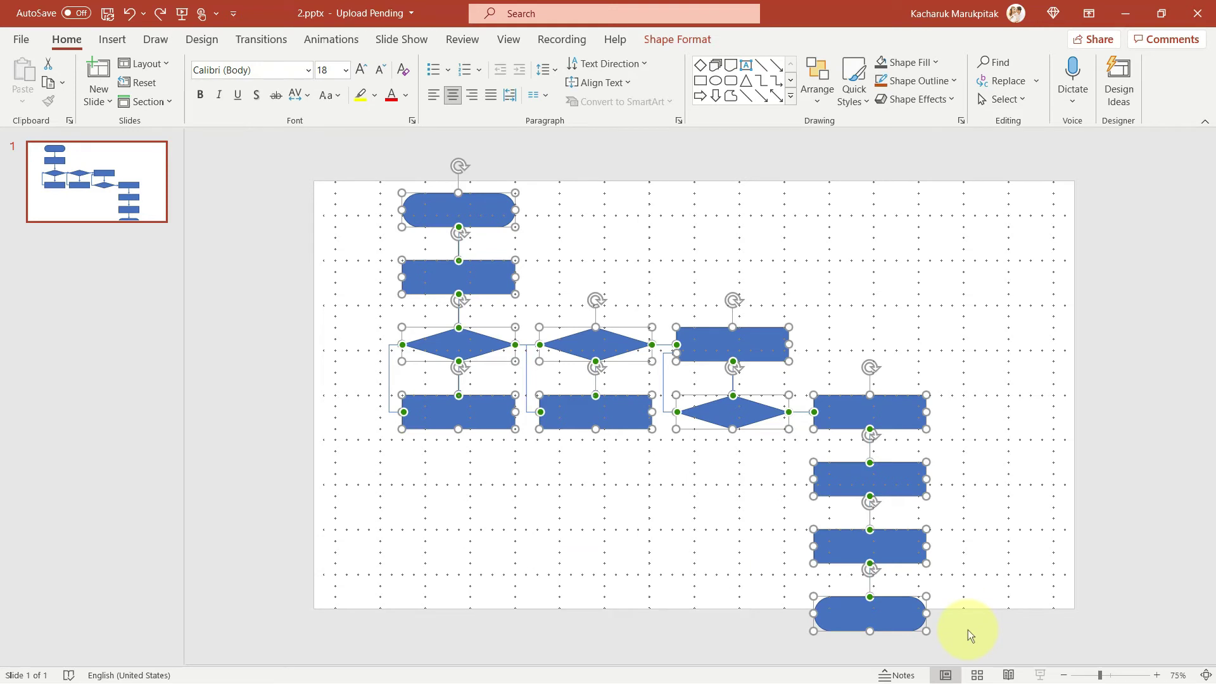
key(ctrl+g)
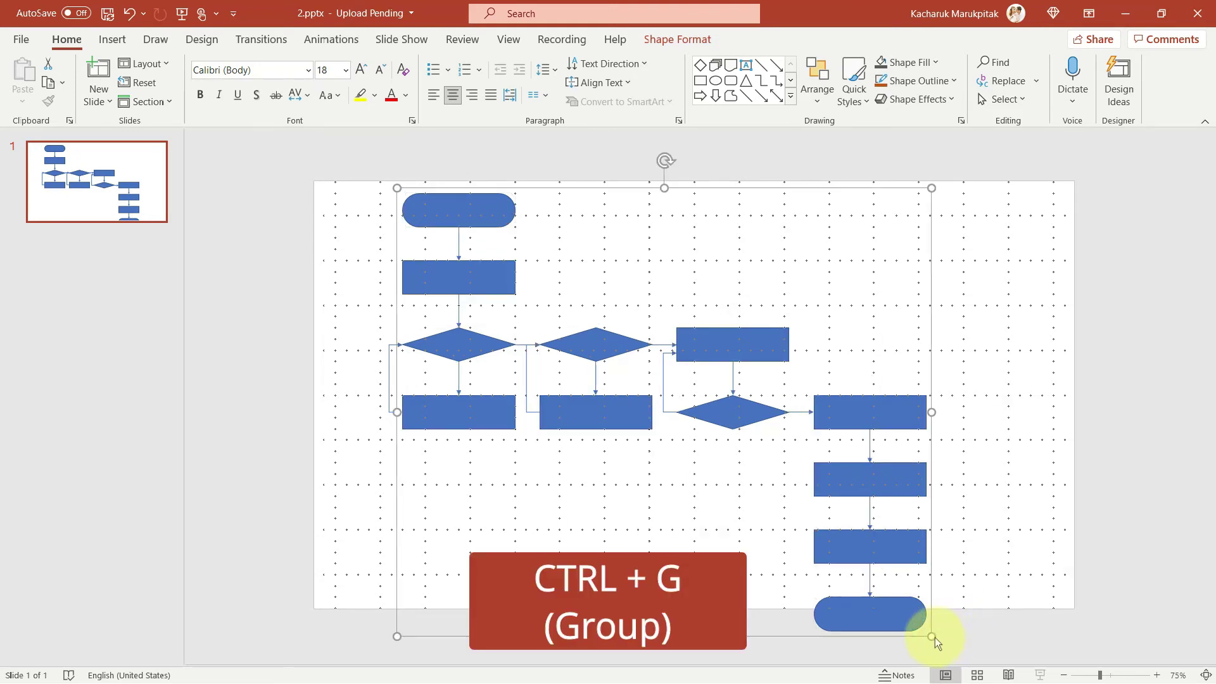
click(933, 636)
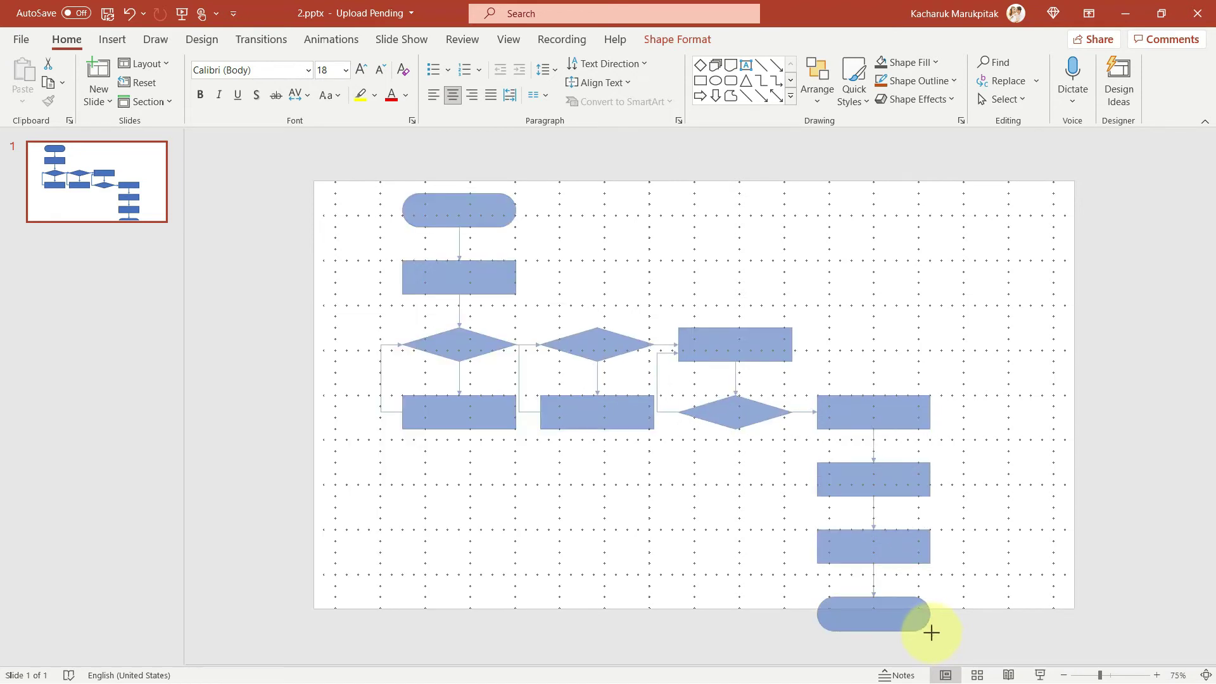
drag(933, 636, 860, 563)
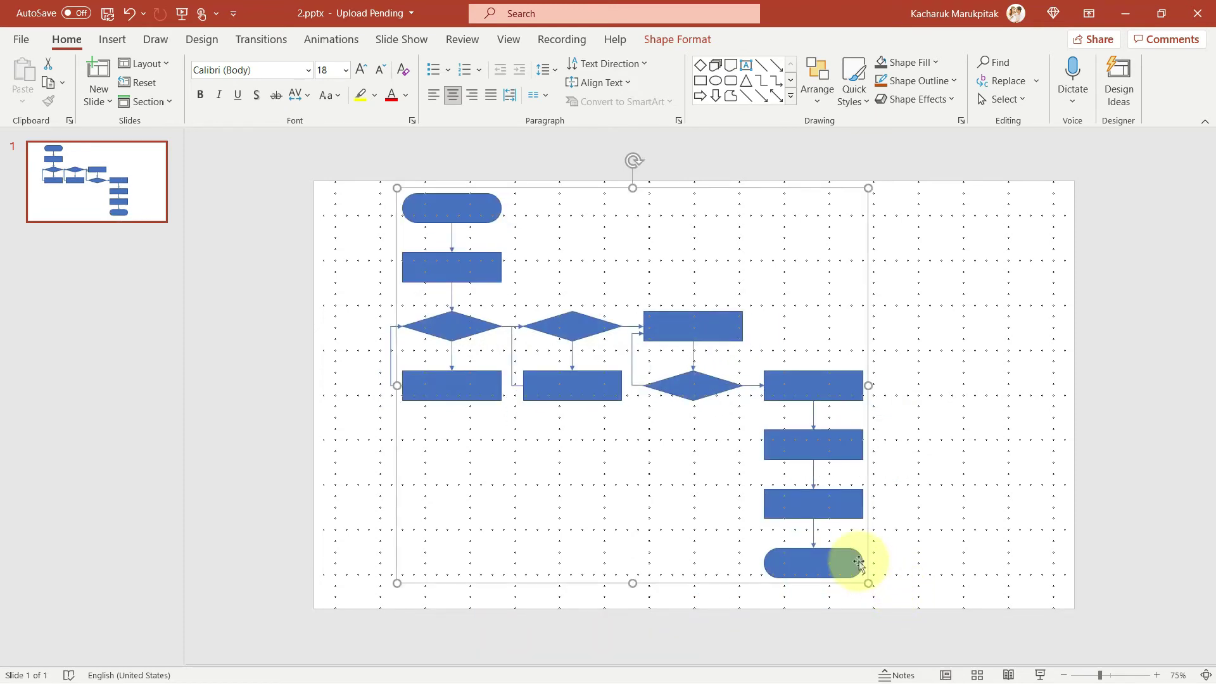
key(ctrl+shift+g)
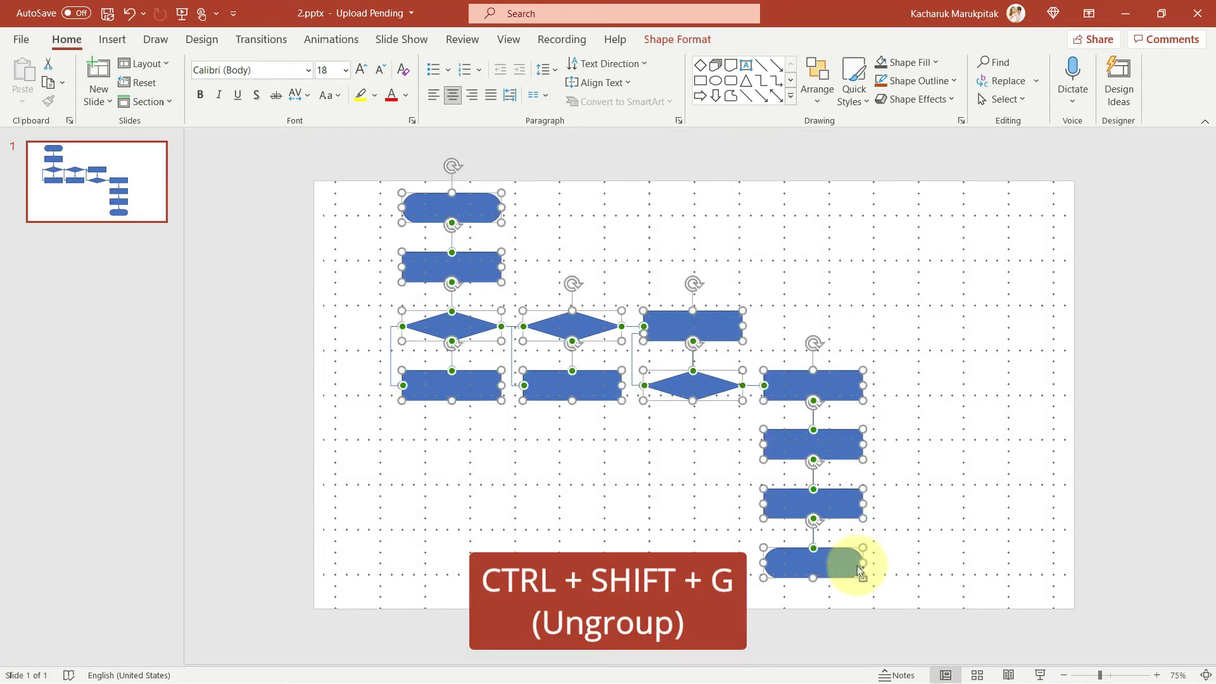
click(962, 423)
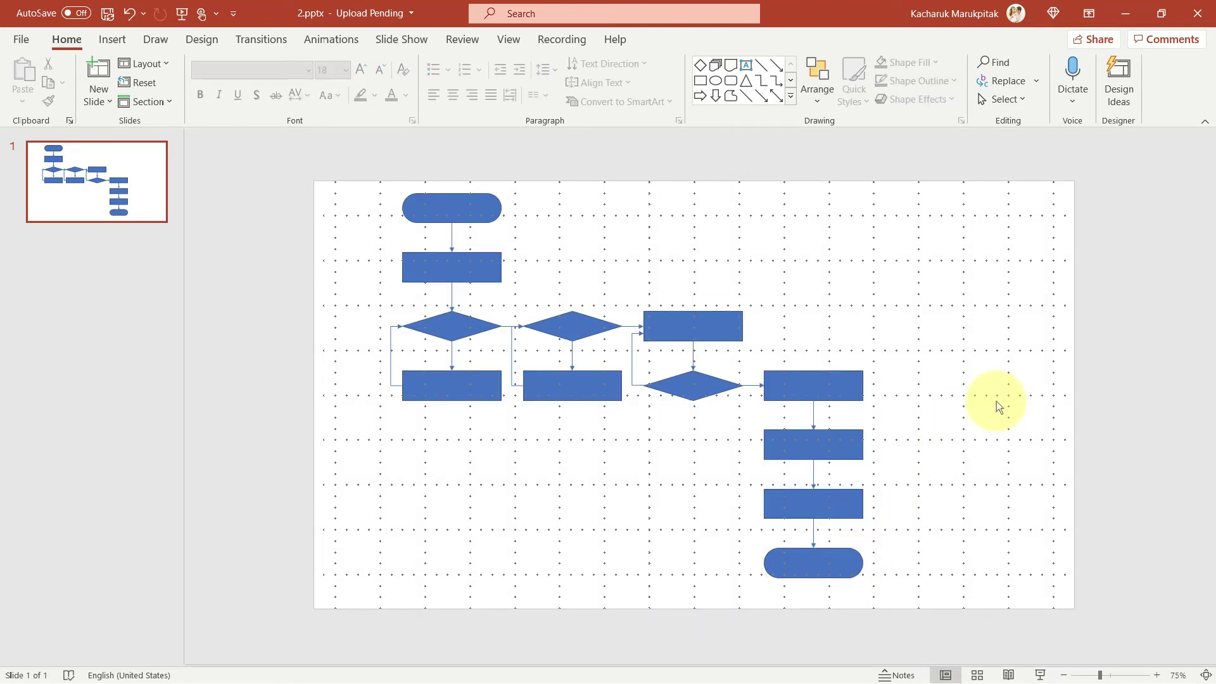
- Turn off the slide gridlines from the View tab so the flowchart sits on plain white
click(509, 41)
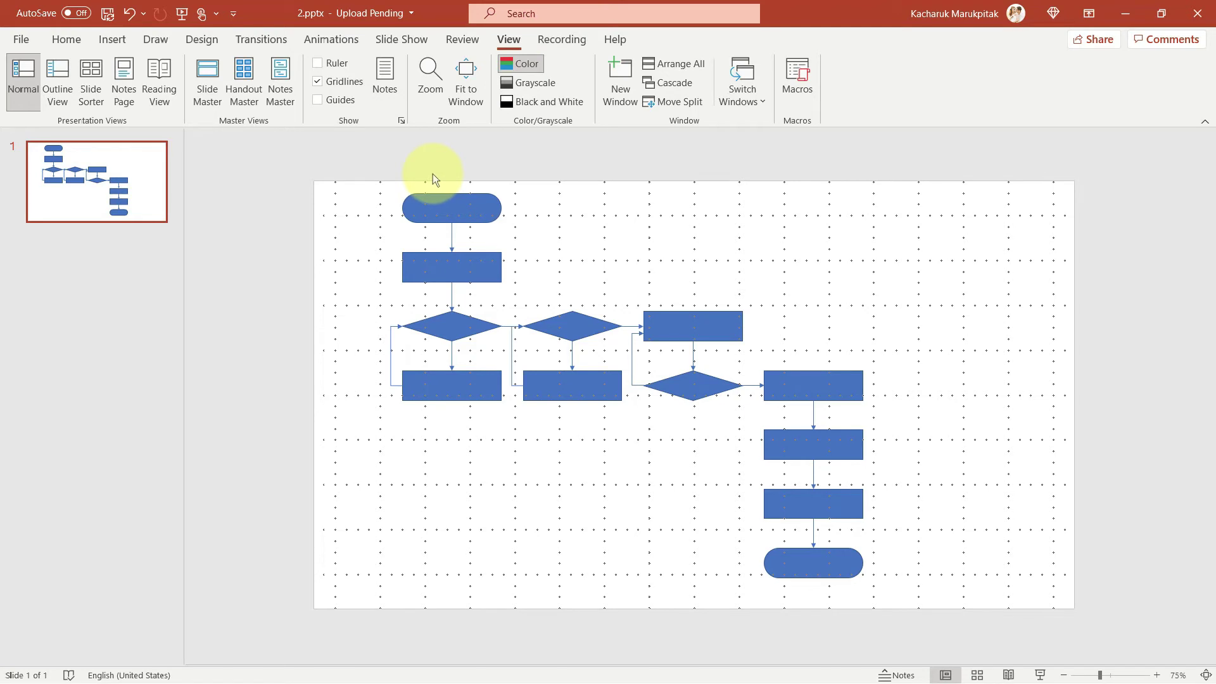
click(340, 81)
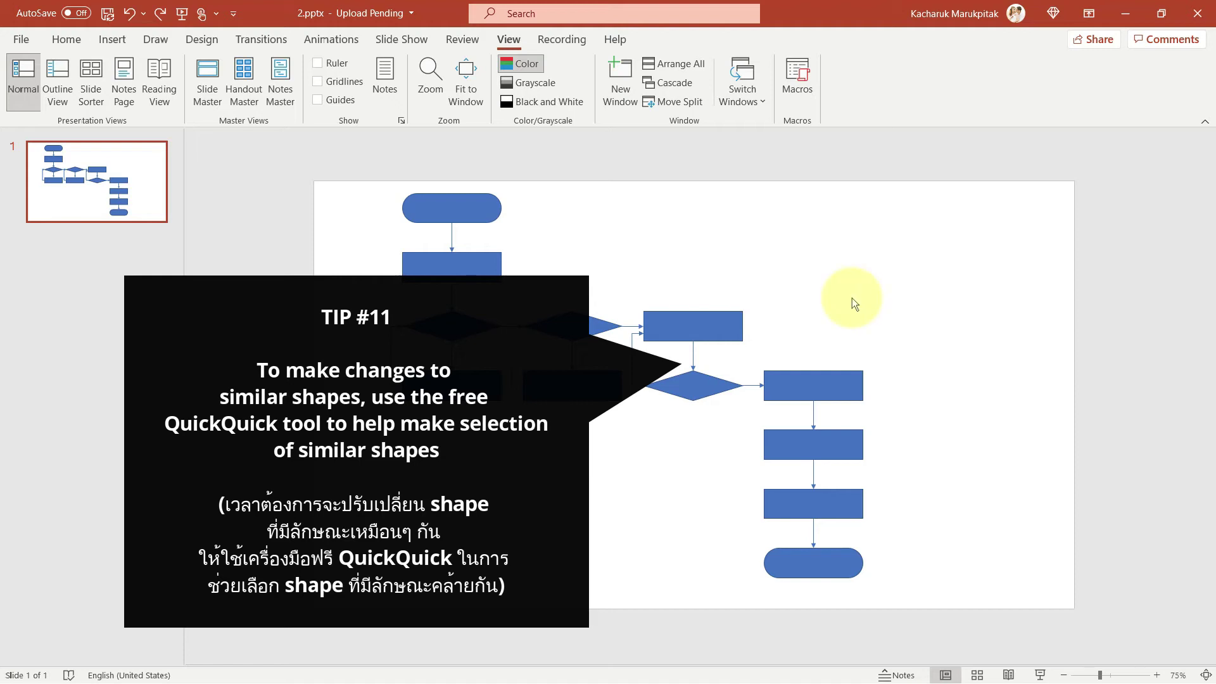
- Select every flowchart connector at once using the add-in's Shape Type matching
click(695, 353)
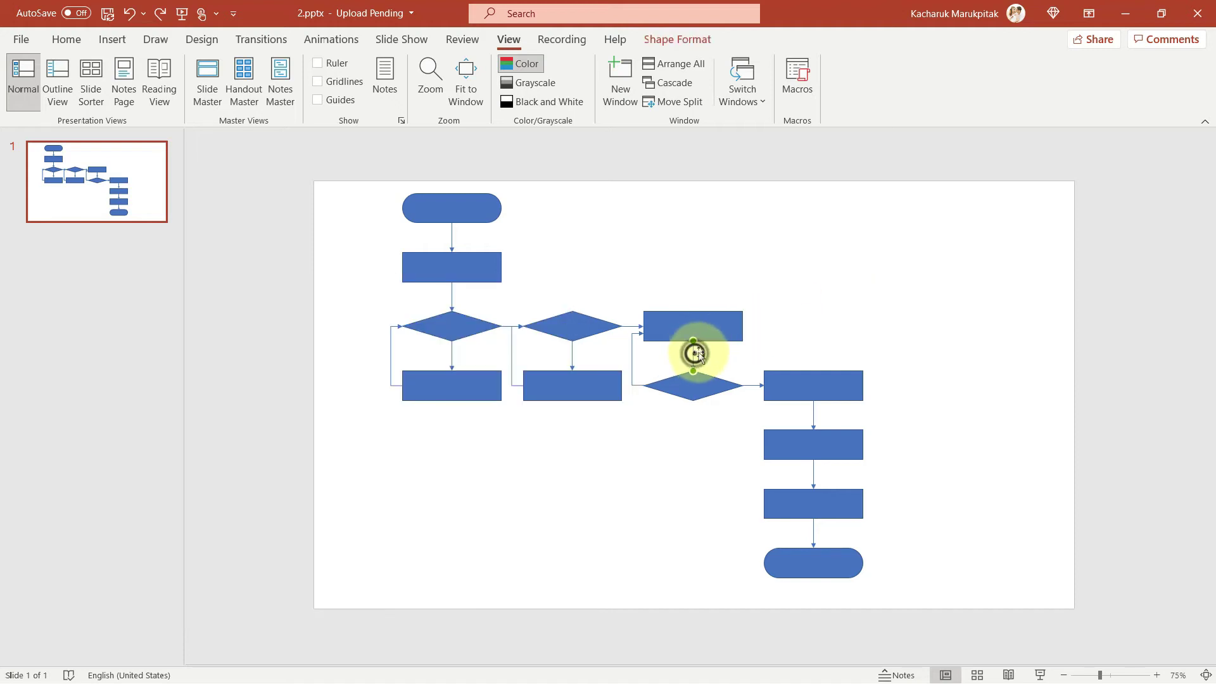
middle_click(873, 271)
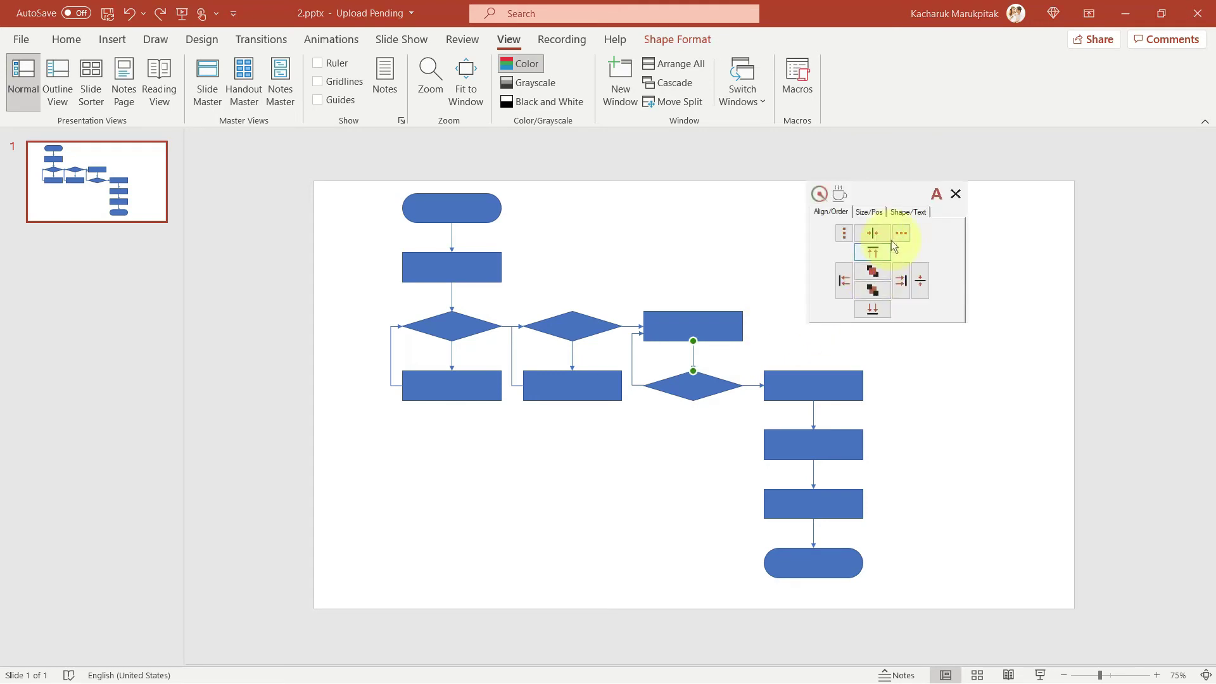
click(910, 212)
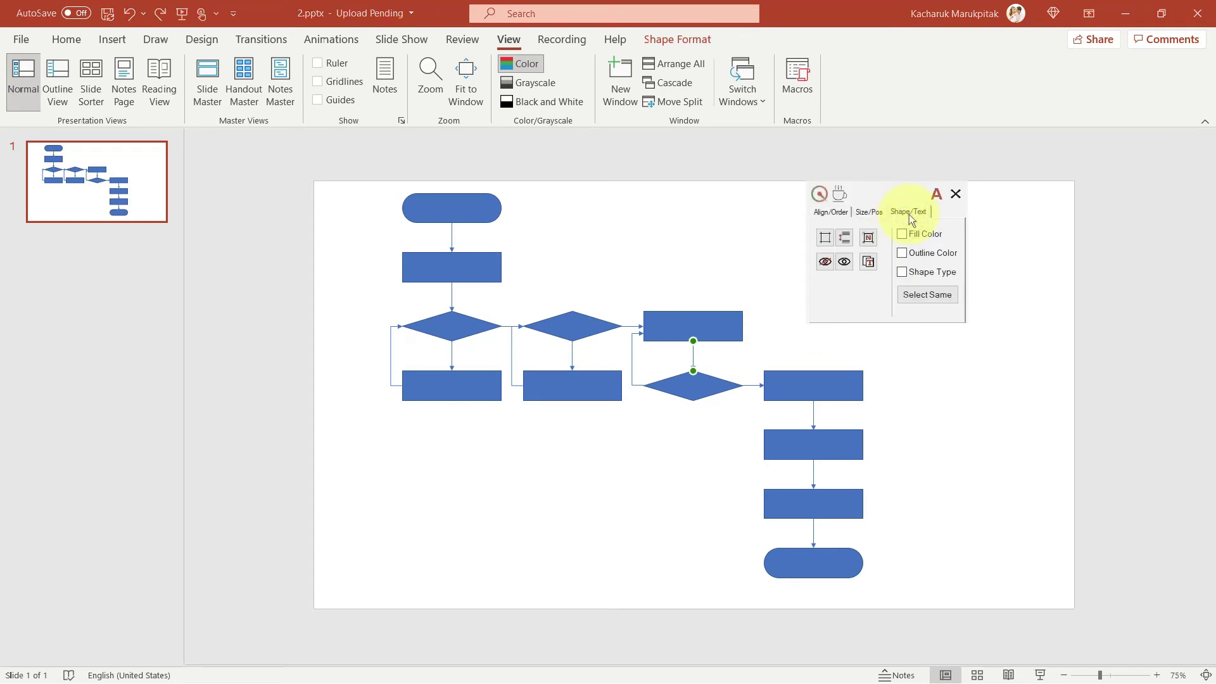
click(924, 273)
click(924, 296)
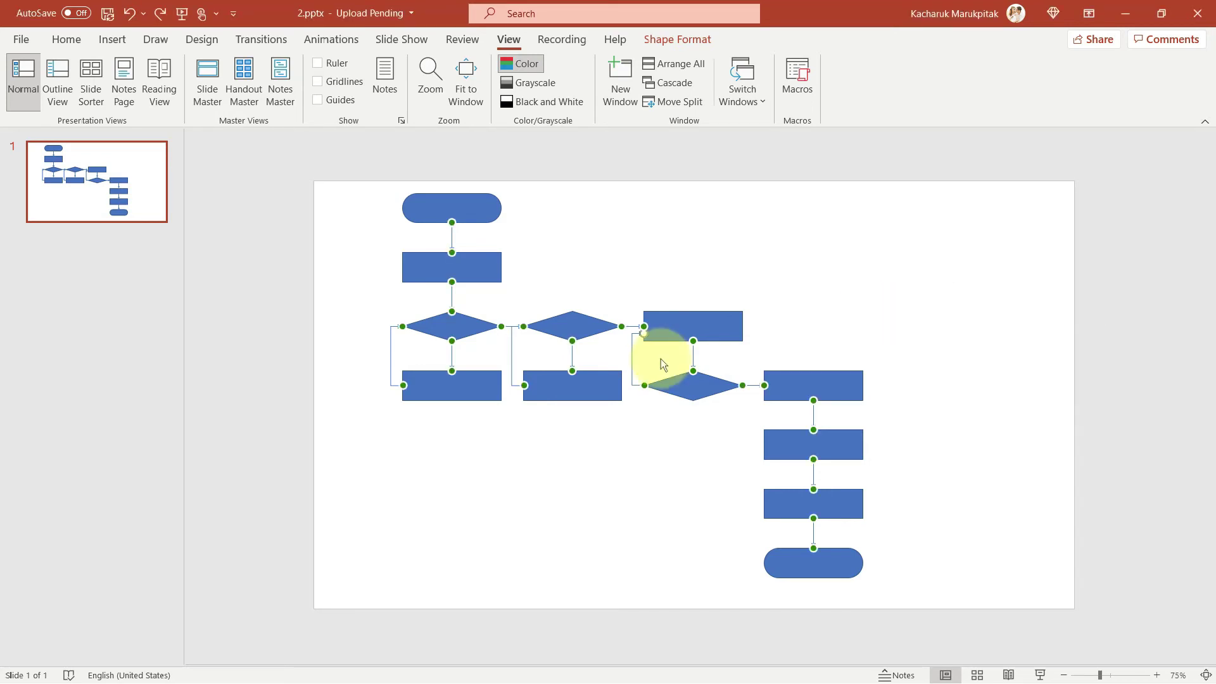
- Give all the connectors a dark orange-brown outline at 1½ pt weight
right_click(691, 360)
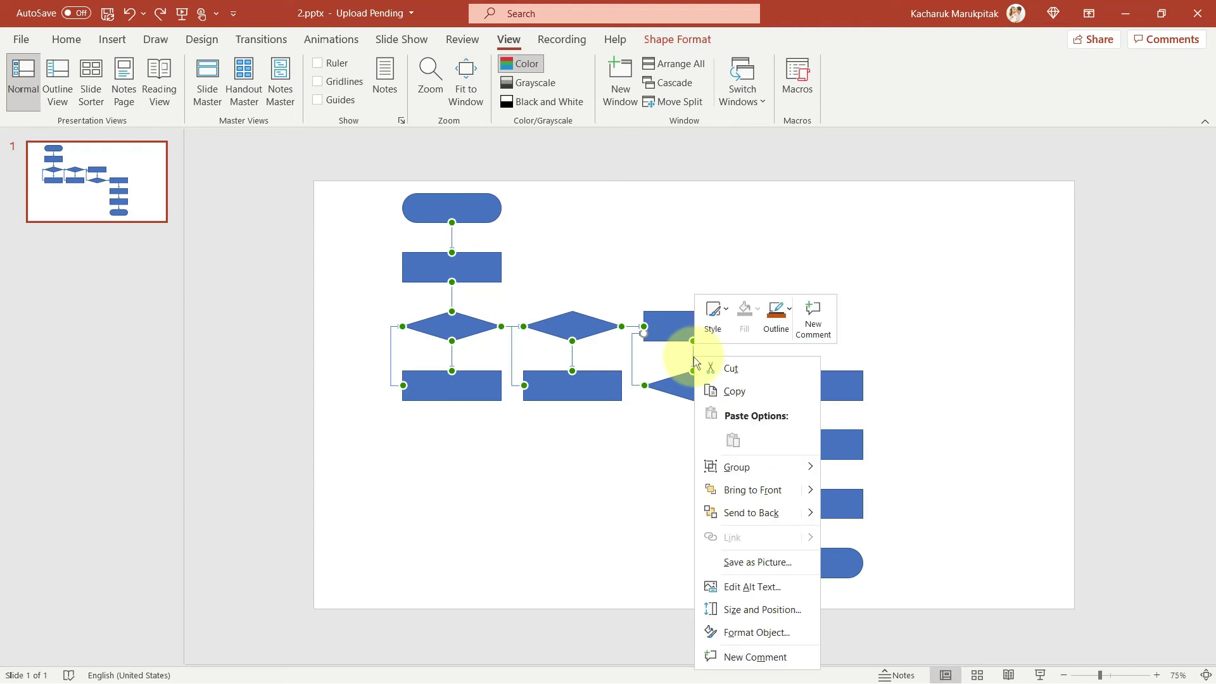
click(779, 311)
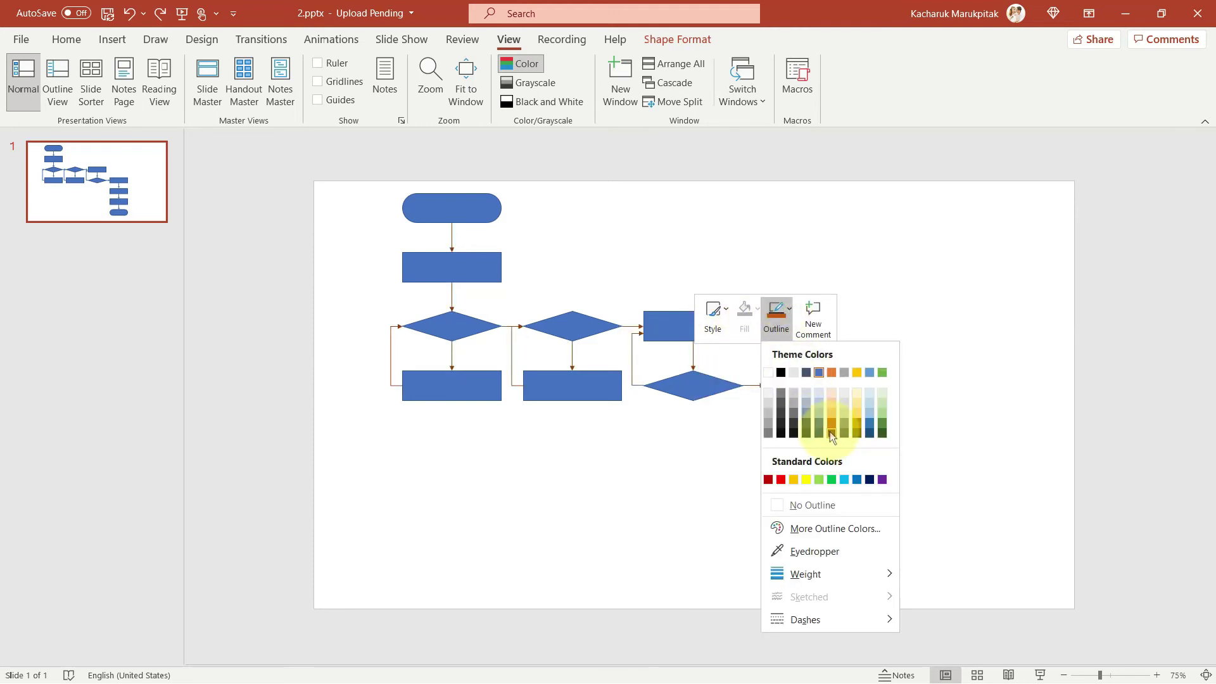
click(830, 431)
click(776, 332)
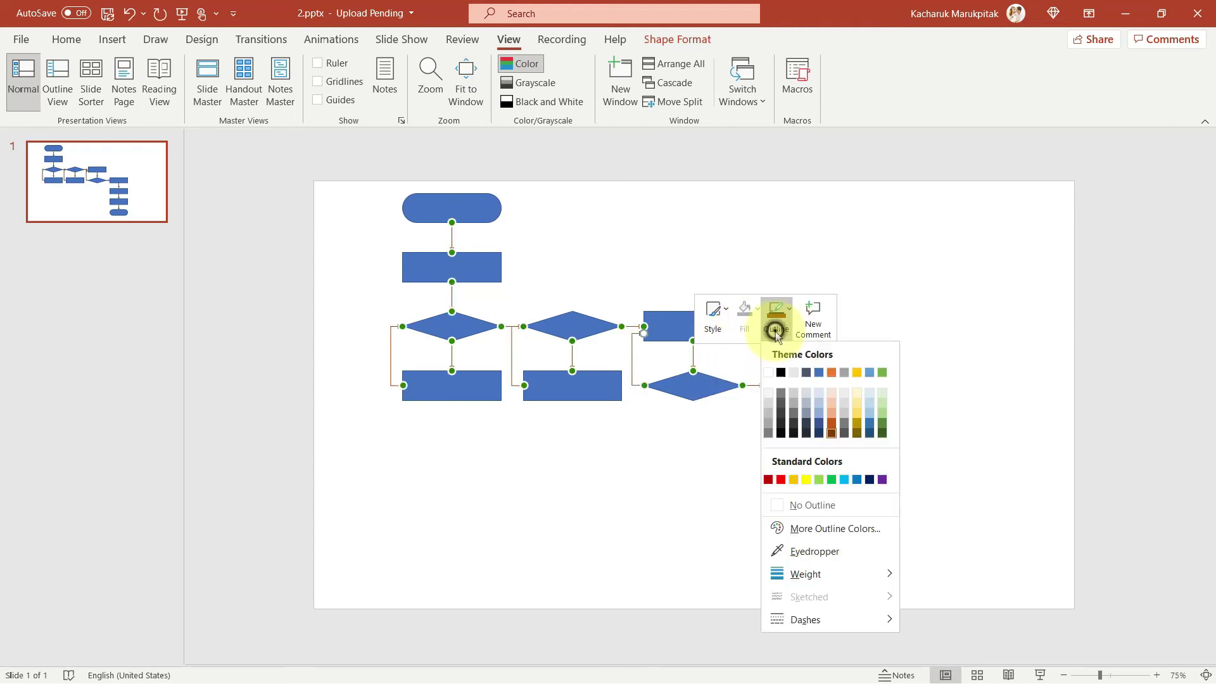
mouse_move(805, 574)
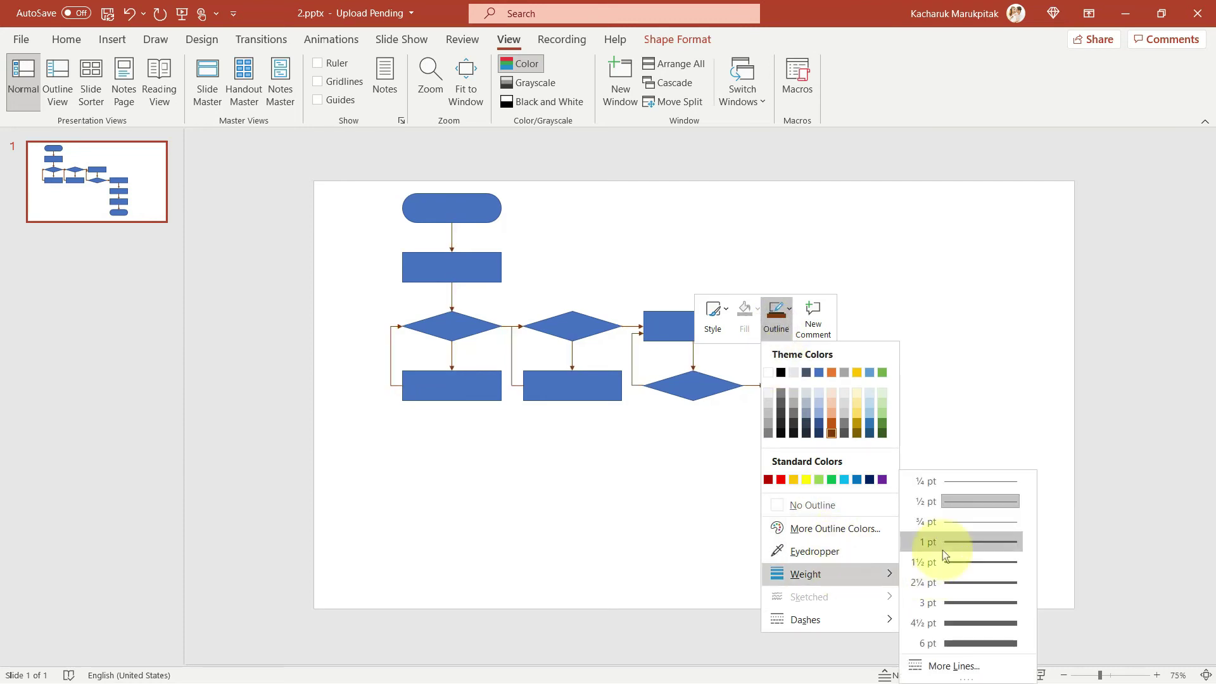
click(948, 563)
click(1001, 418)
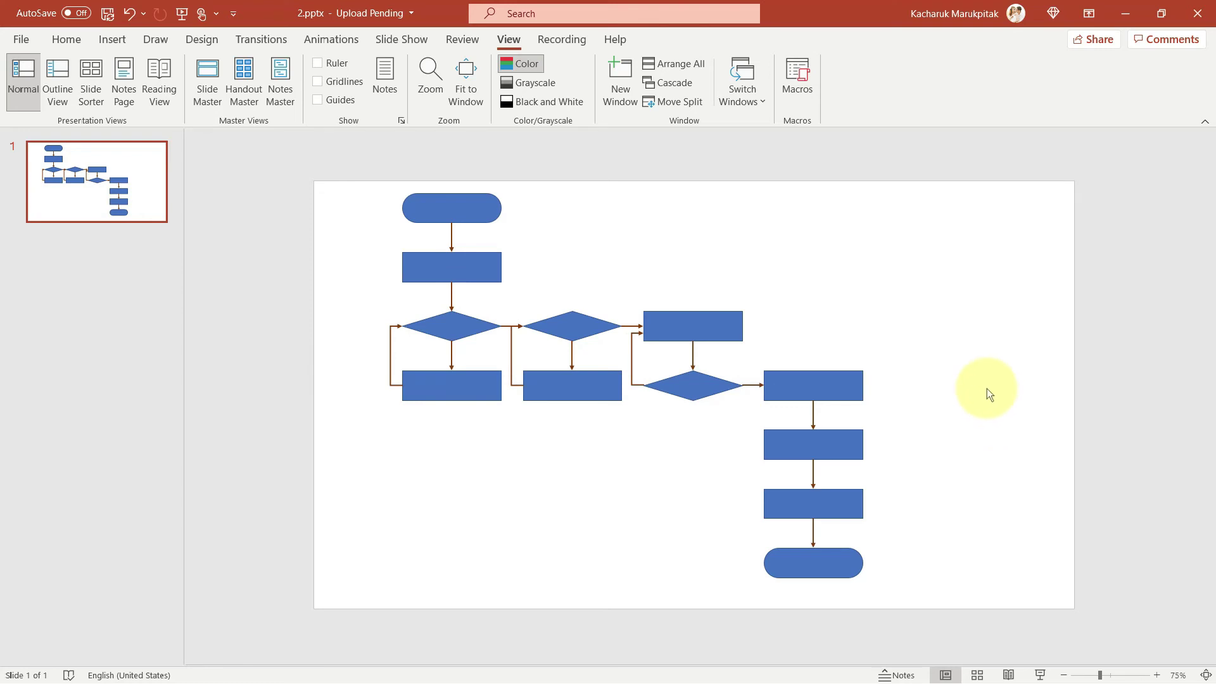
- Select all process rectangles by shape type and drag the top handle to make them taller together
click(844, 380)
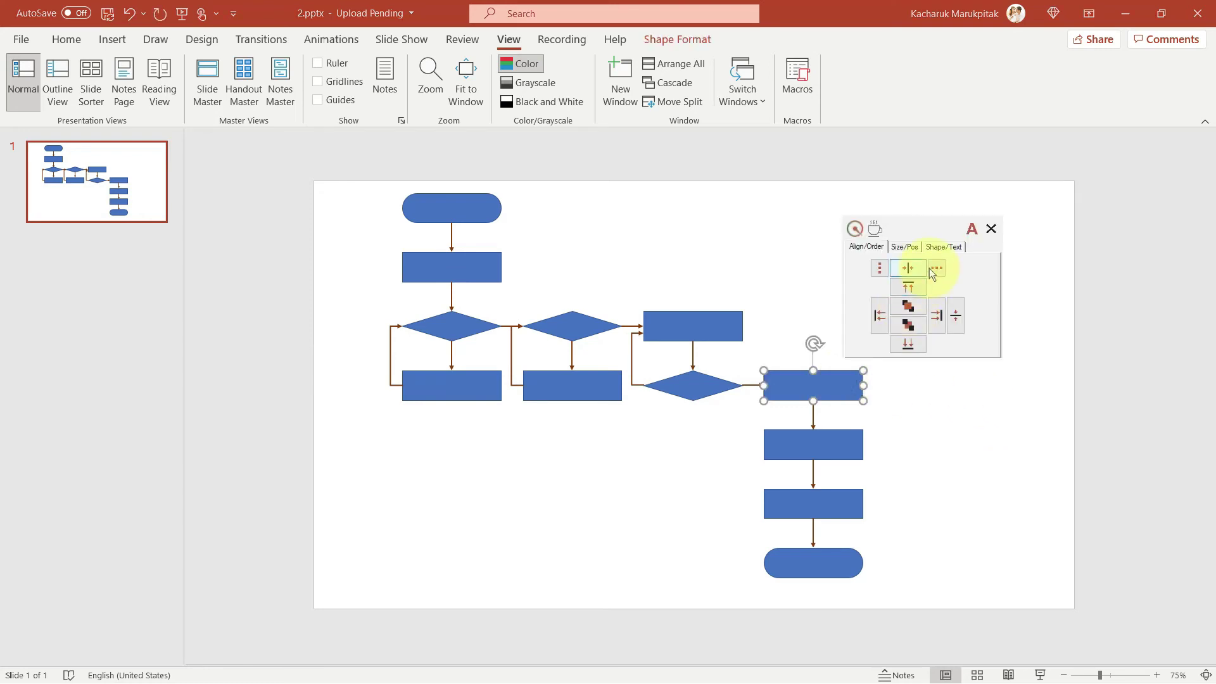
click(939, 250)
click(954, 307)
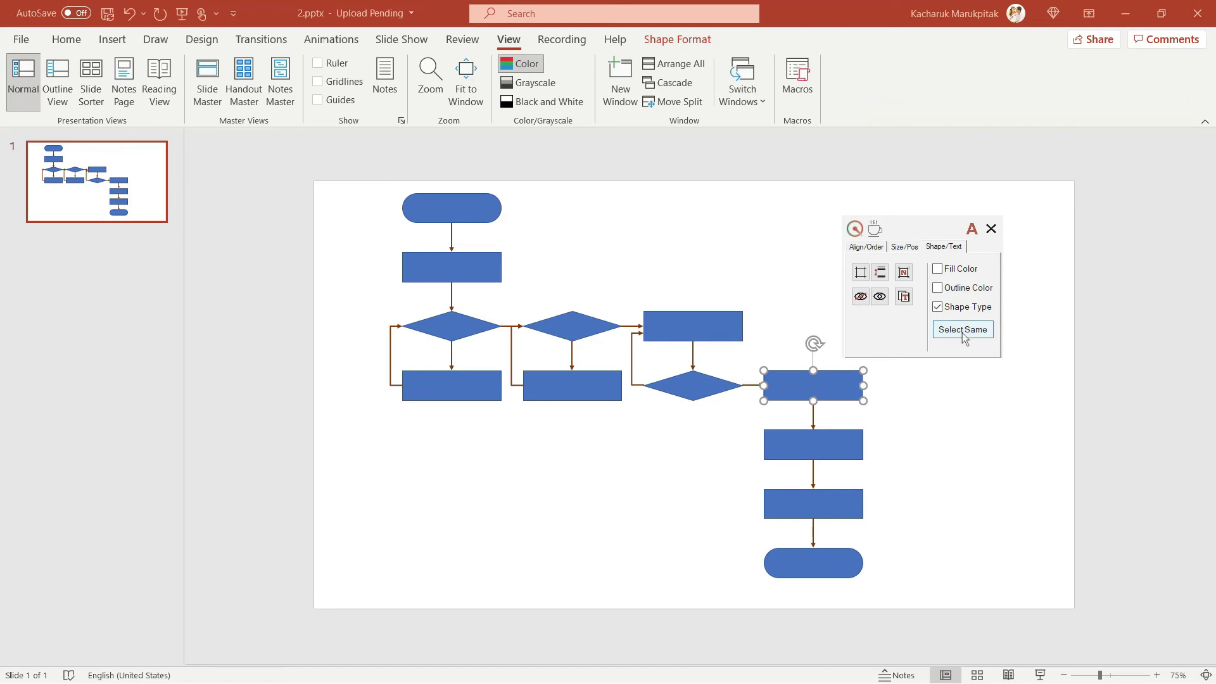
click(963, 338)
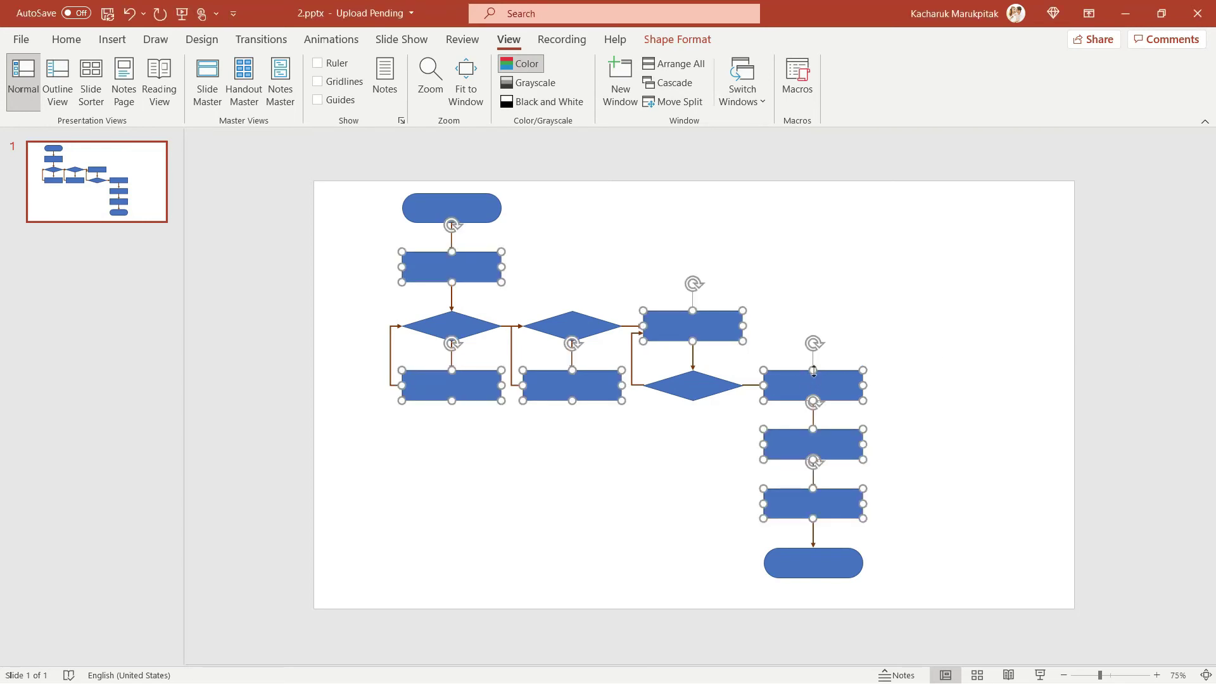
drag(814, 370, 813, 363)
- Label the top rounded terminator START and the bottom one END
click(956, 370)
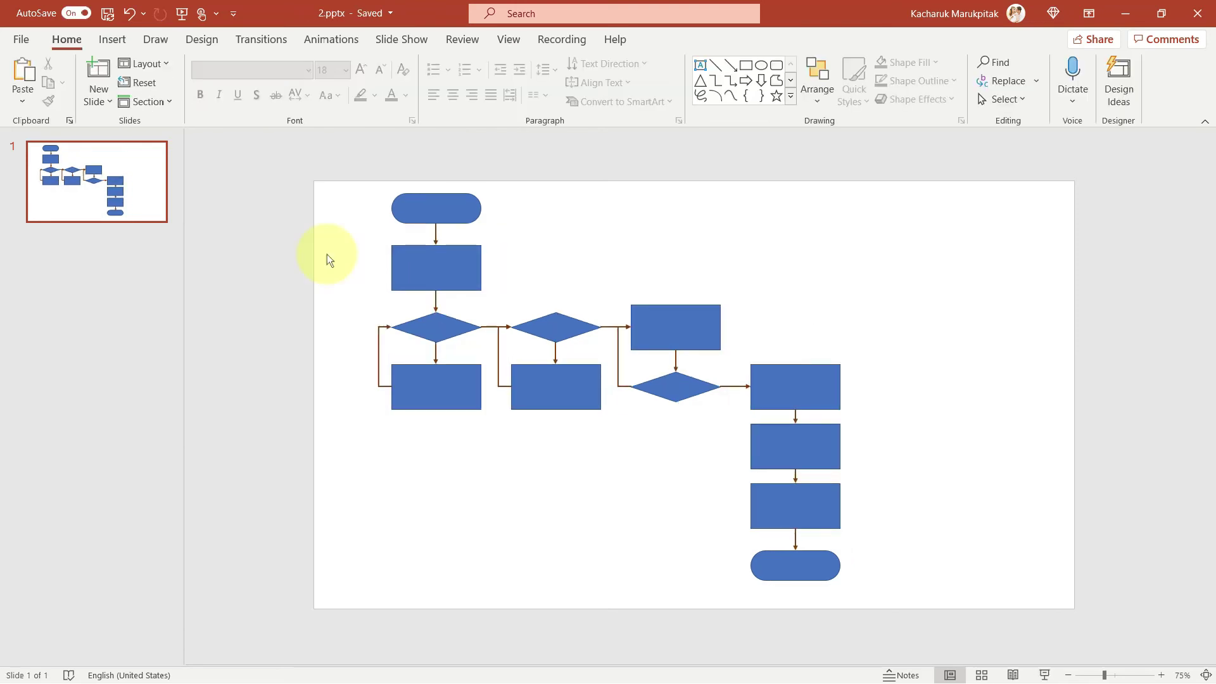
click(462, 203)
text(START)
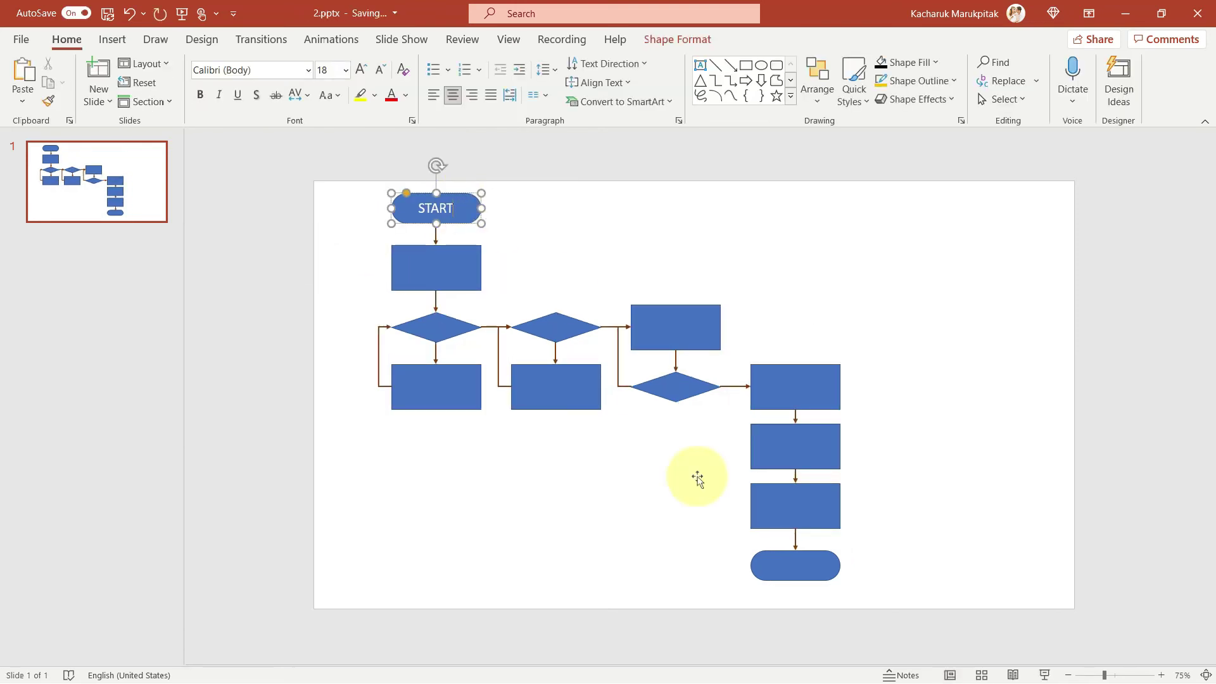
click(805, 570)
text(END)
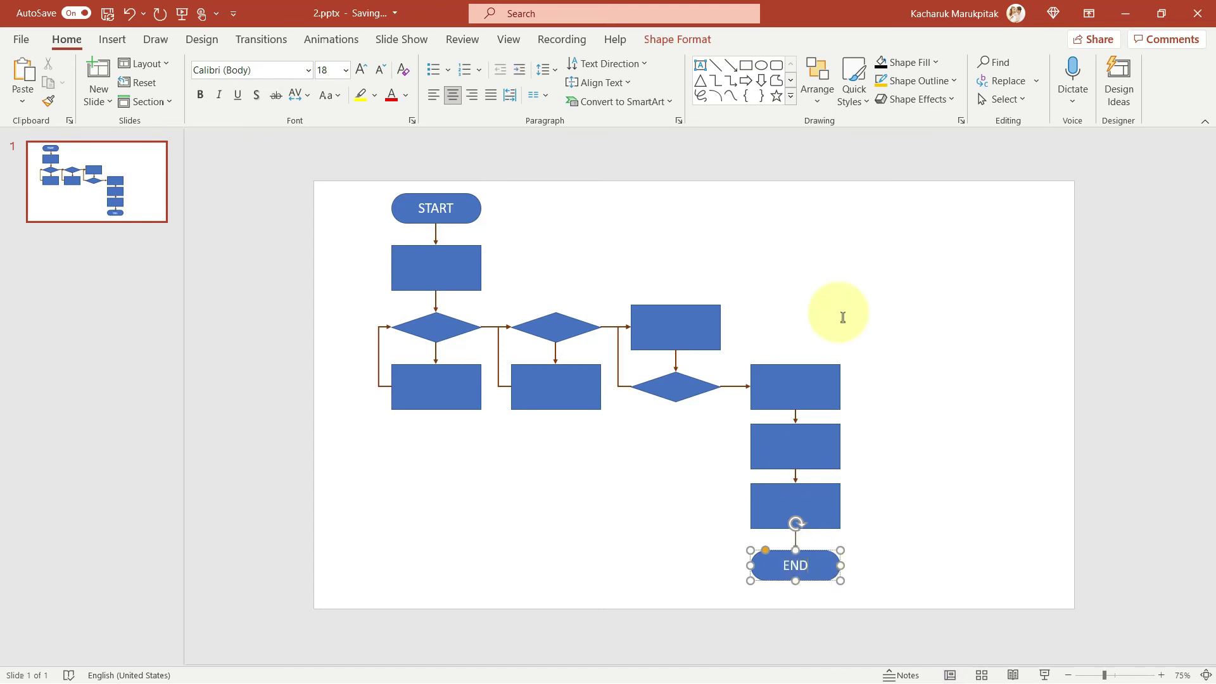
click(884, 246)
click(476, 209)
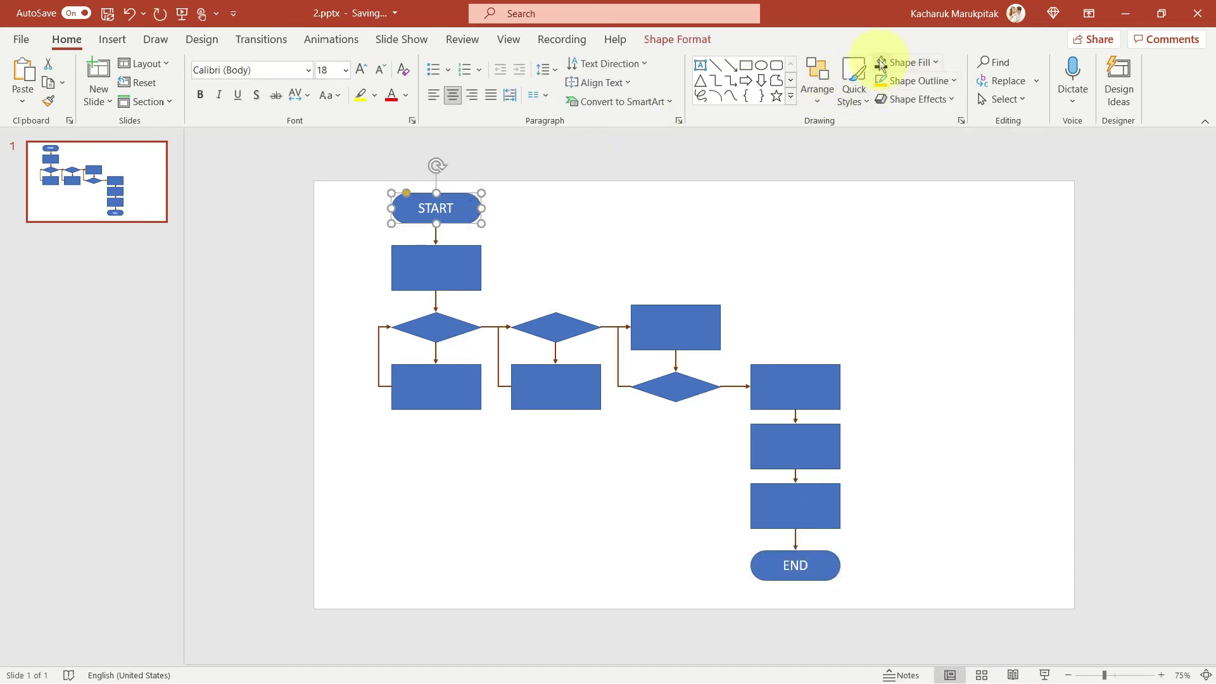
- Fill the START terminator black and make its text gold, 24 pt and bold
click(882, 63)
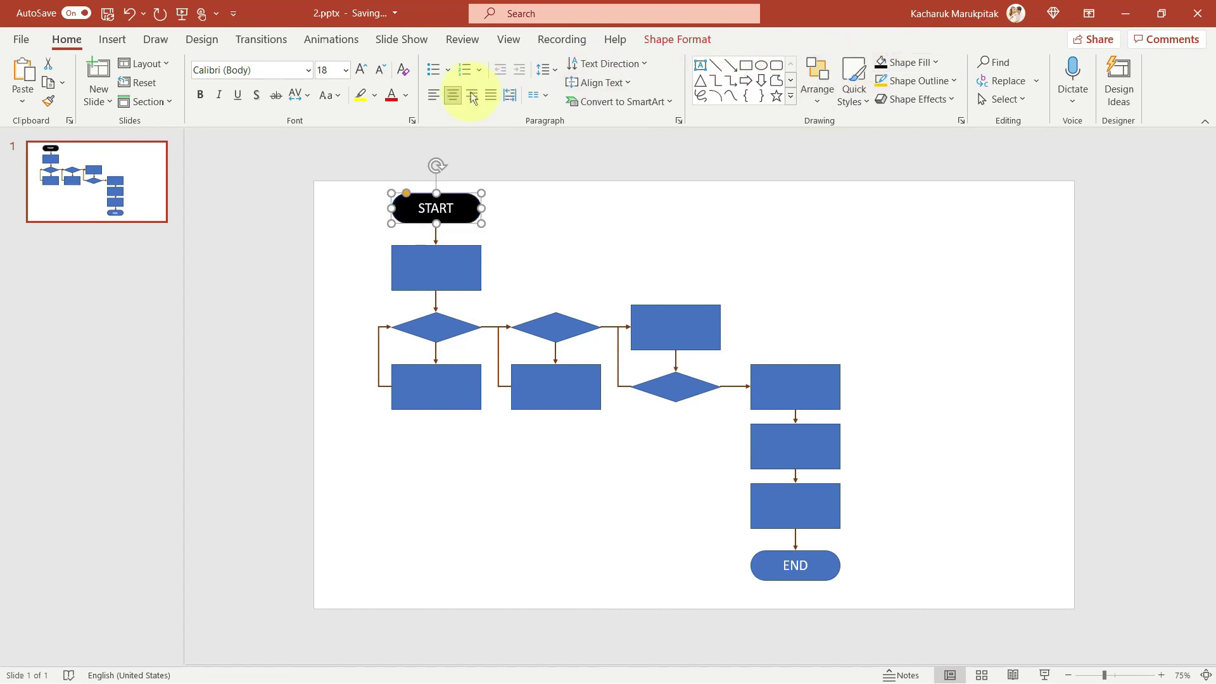
click(407, 95)
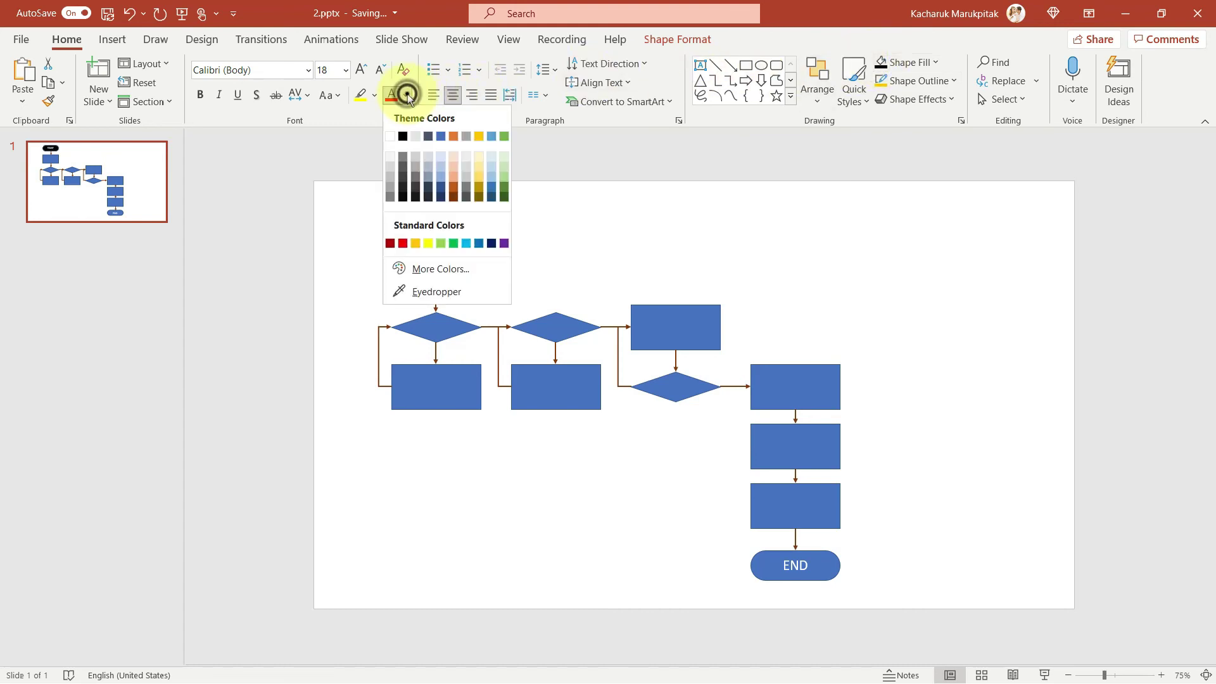
click(416, 243)
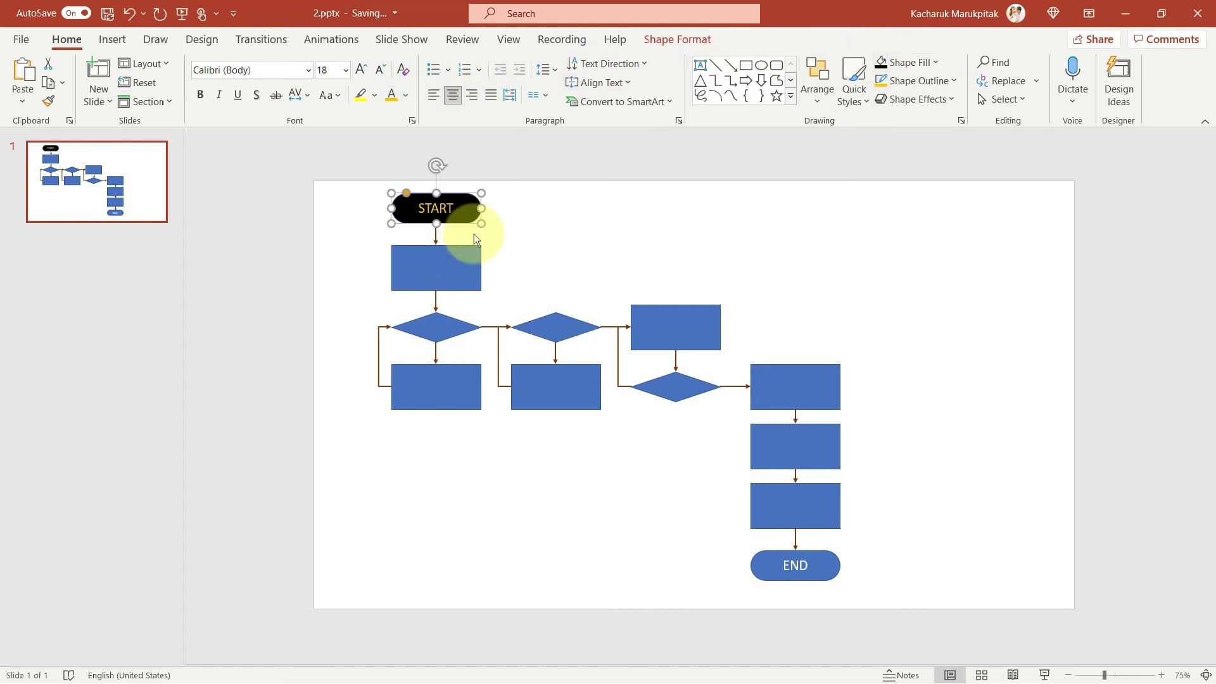
click(346, 71)
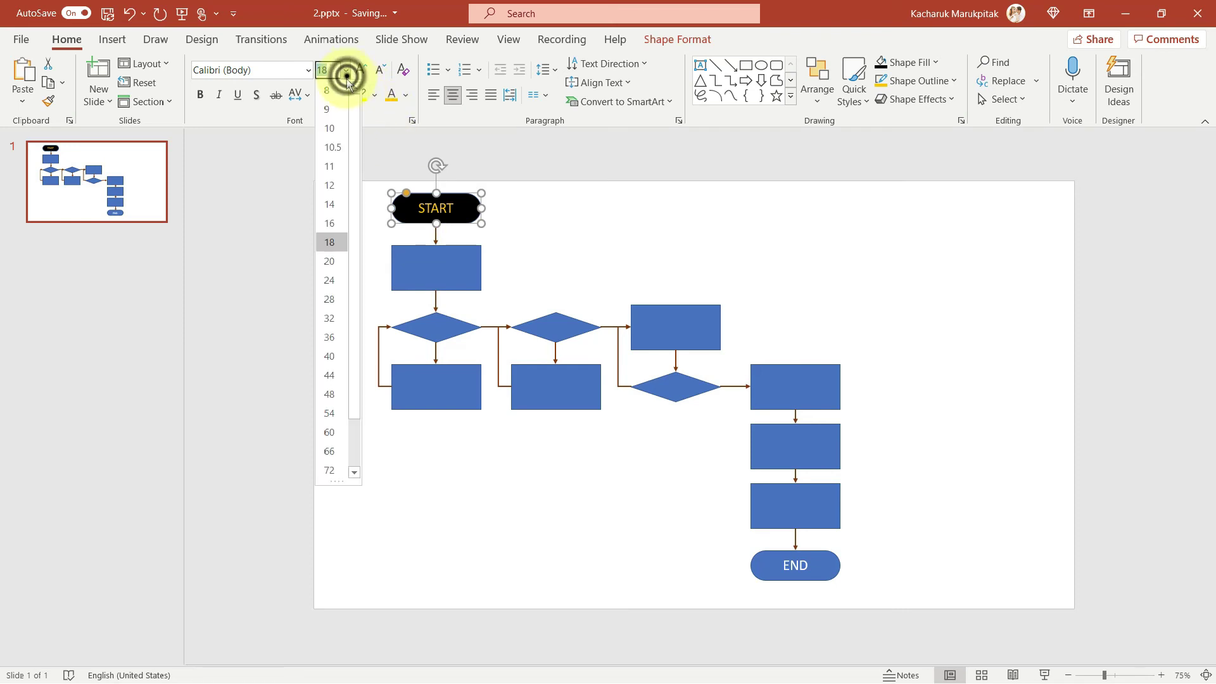
click(332, 278)
click(200, 95)
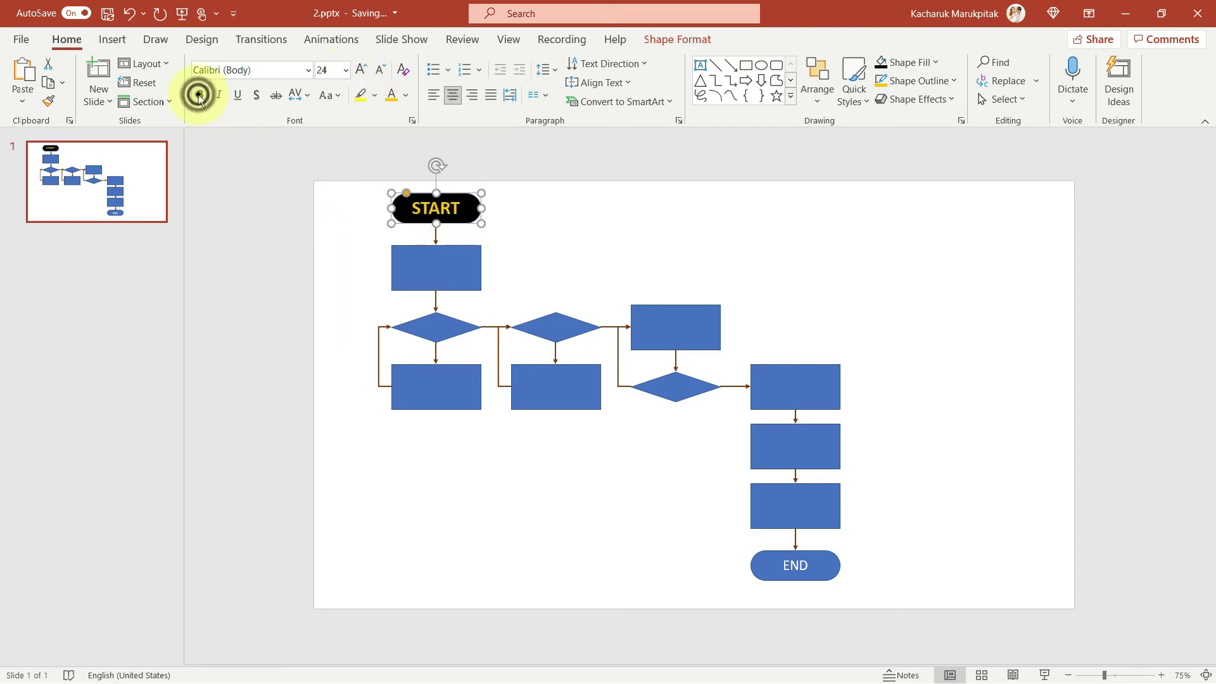
- Thicken the START terminator's outline to 3 pt
click(900, 80)
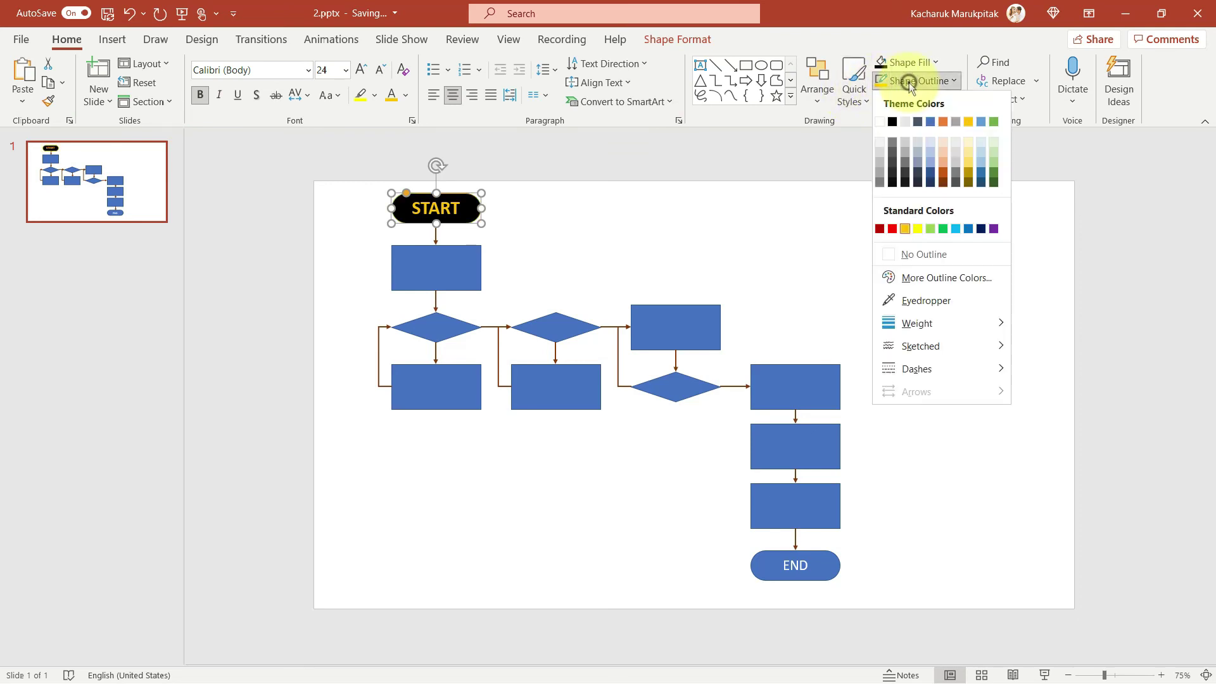
mouse_move(917, 323)
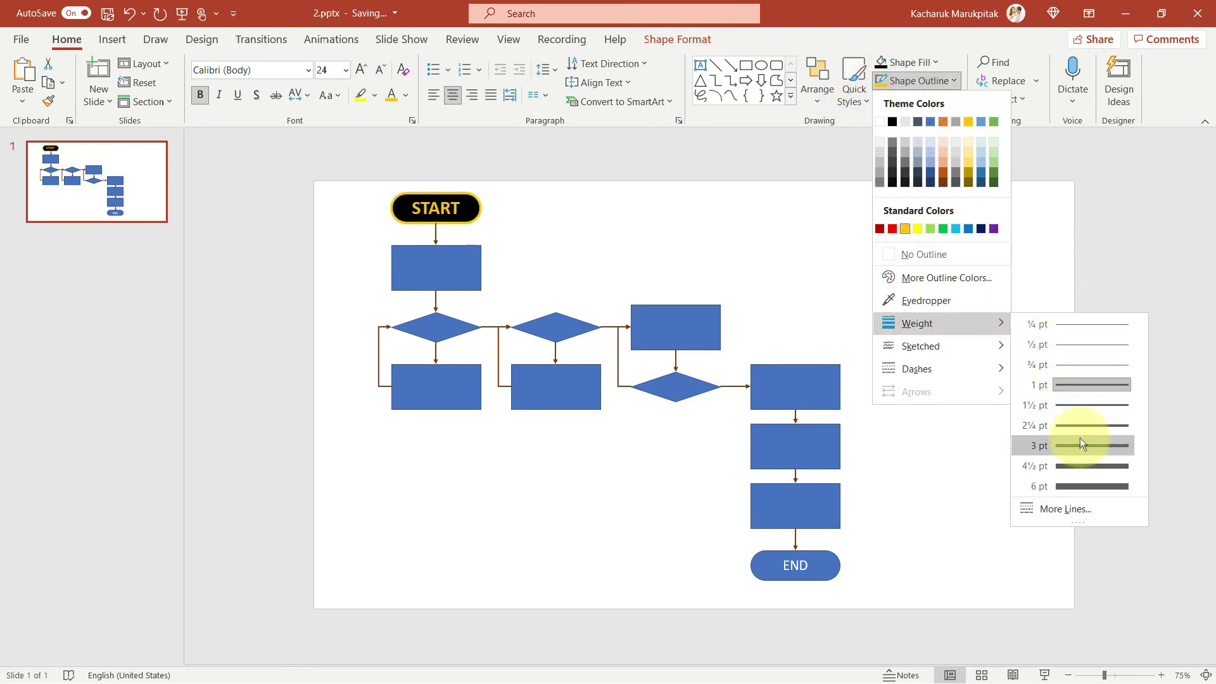
click(1081, 439)
click(1059, 336)
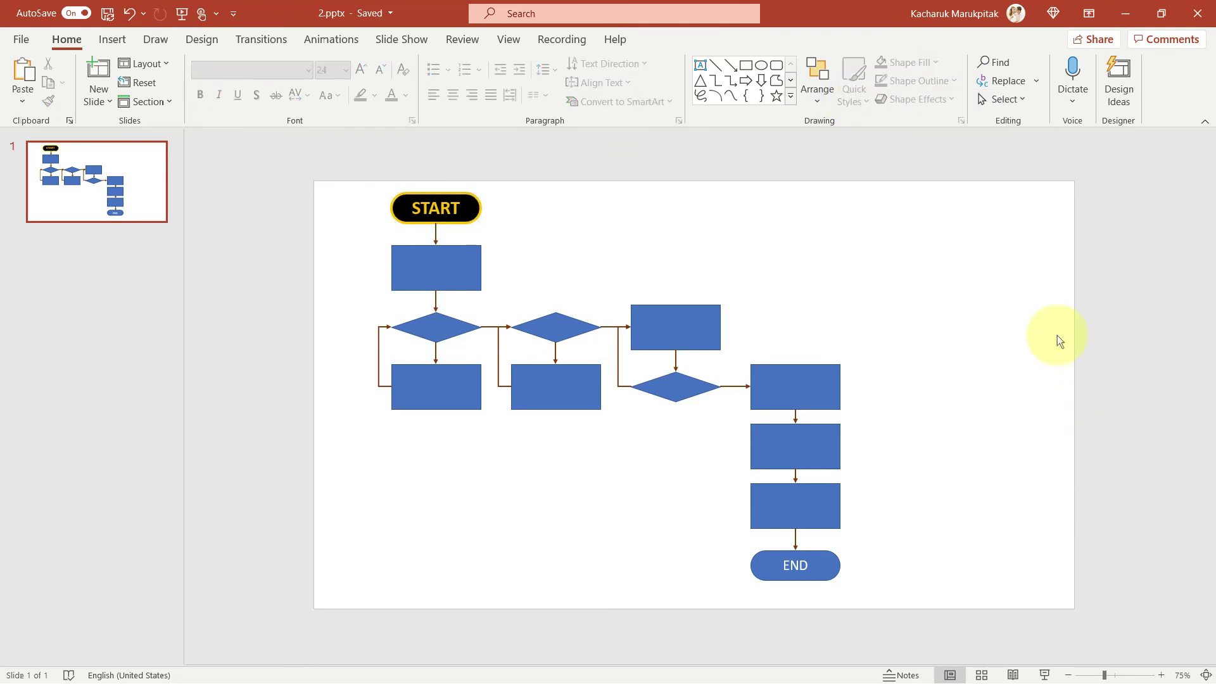
click(479, 206)
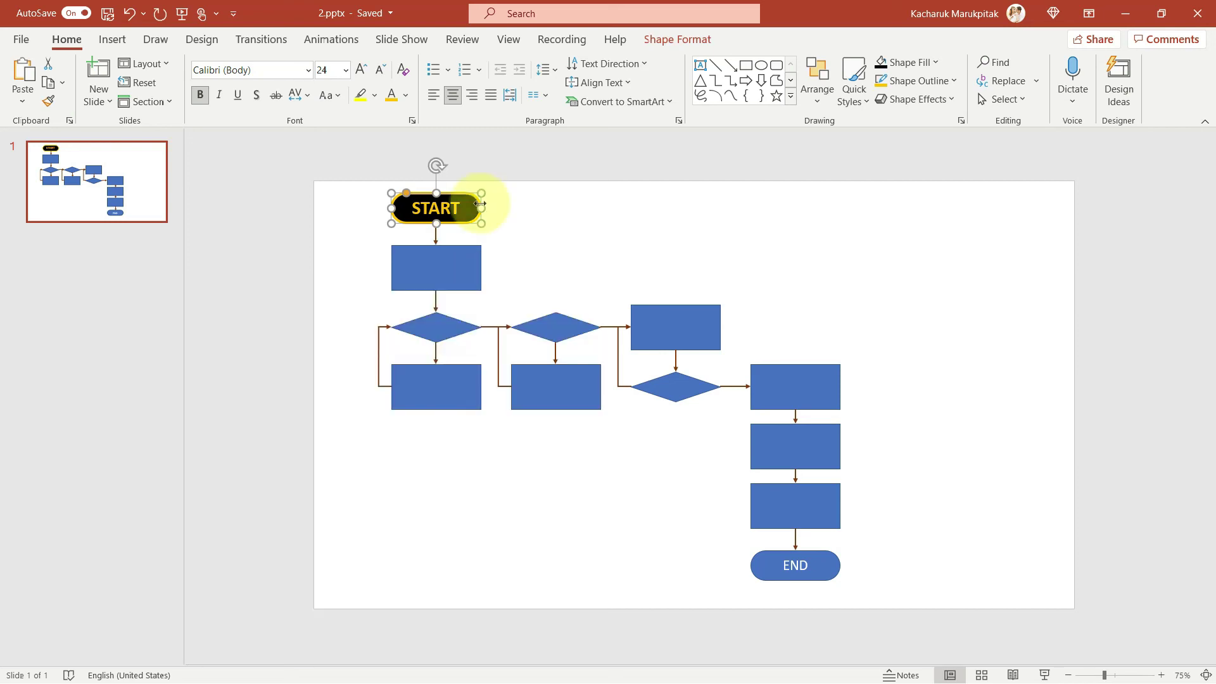
- Copy START's formatting with Ctrl+Shift+C and paste it onto the END terminator with Ctrl+Shift+V
key(ctrl+shift+c)
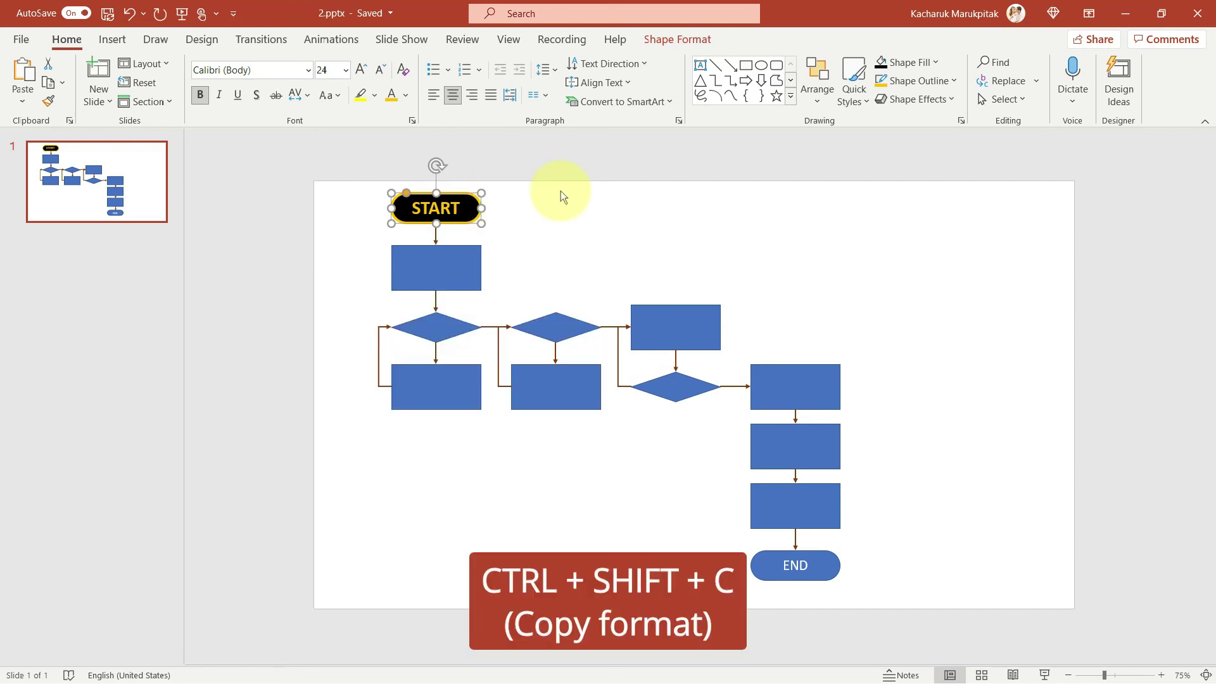
click(827, 564)
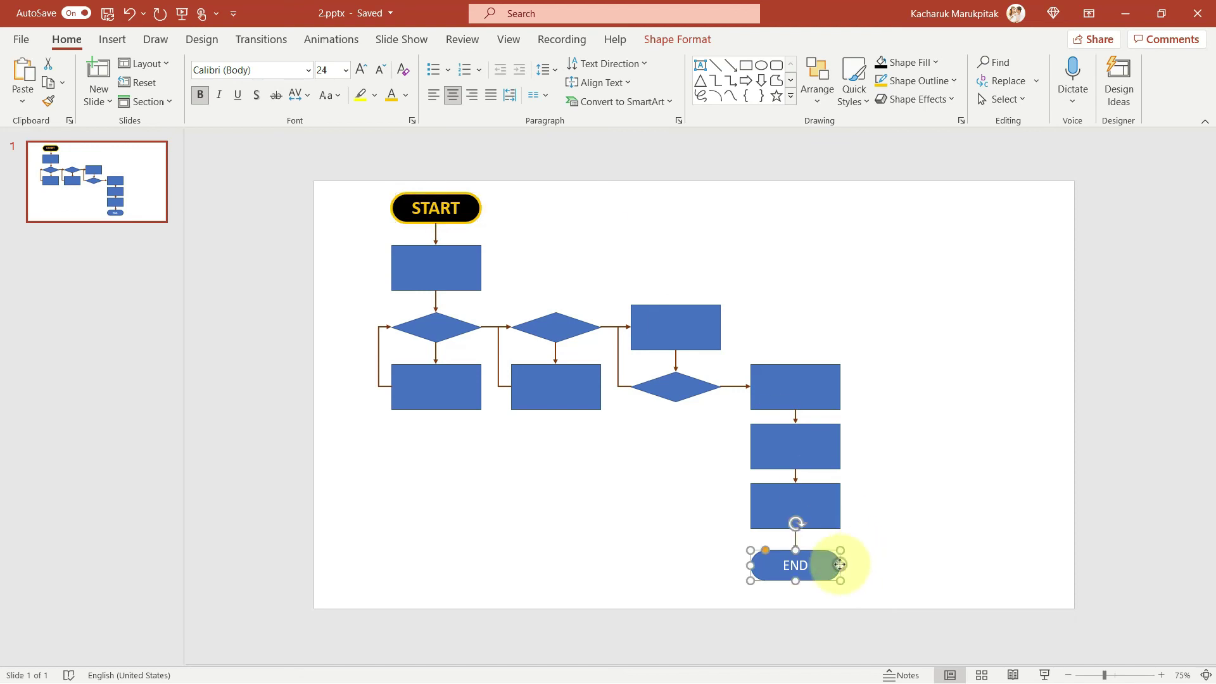
key(ctrl+shift+v)
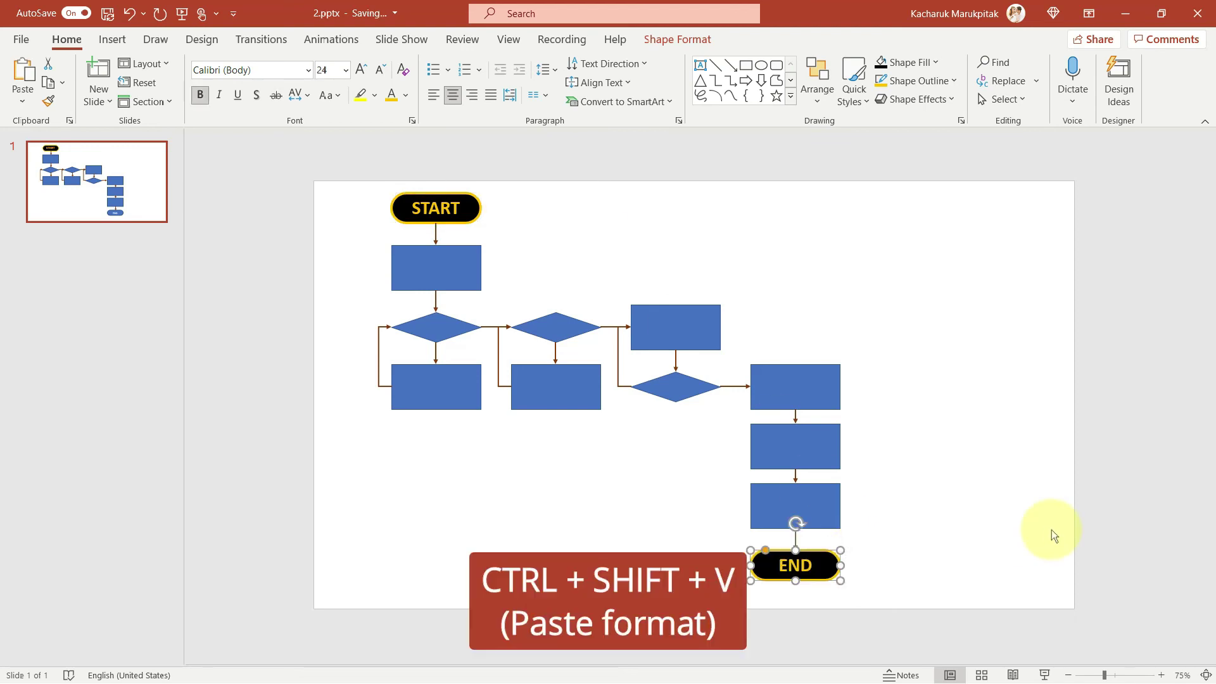
click(1052, 530)
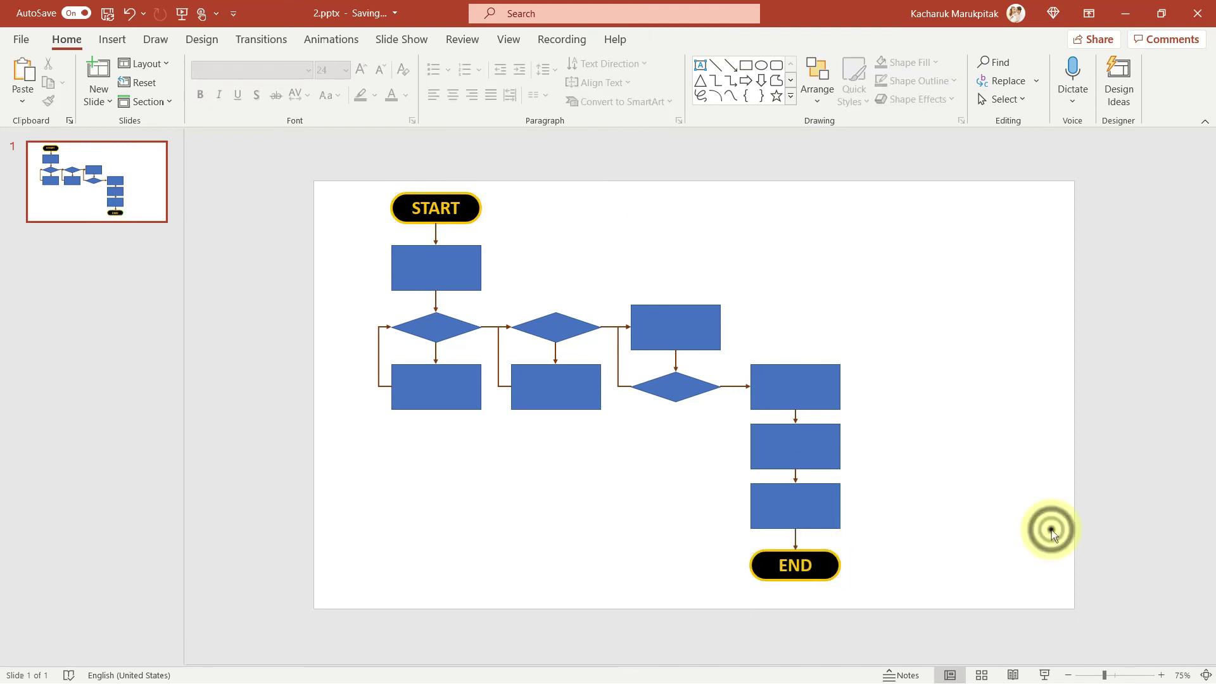